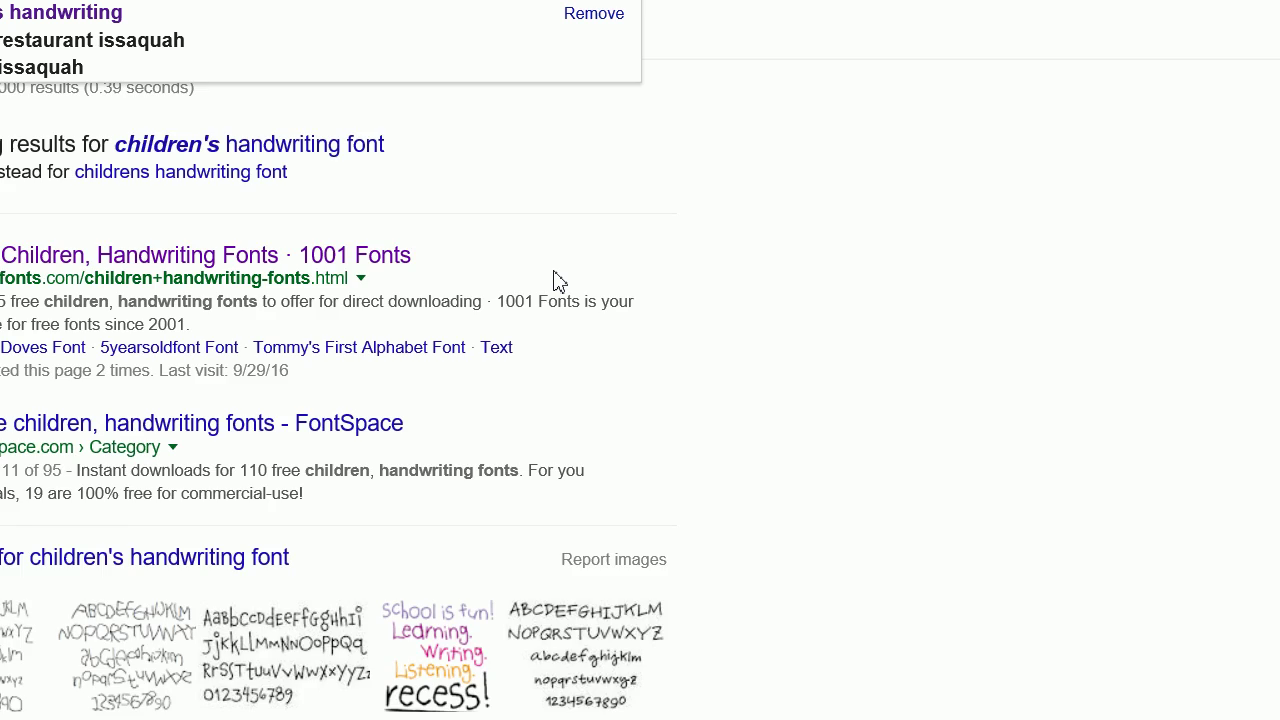
left_click(131, 50)
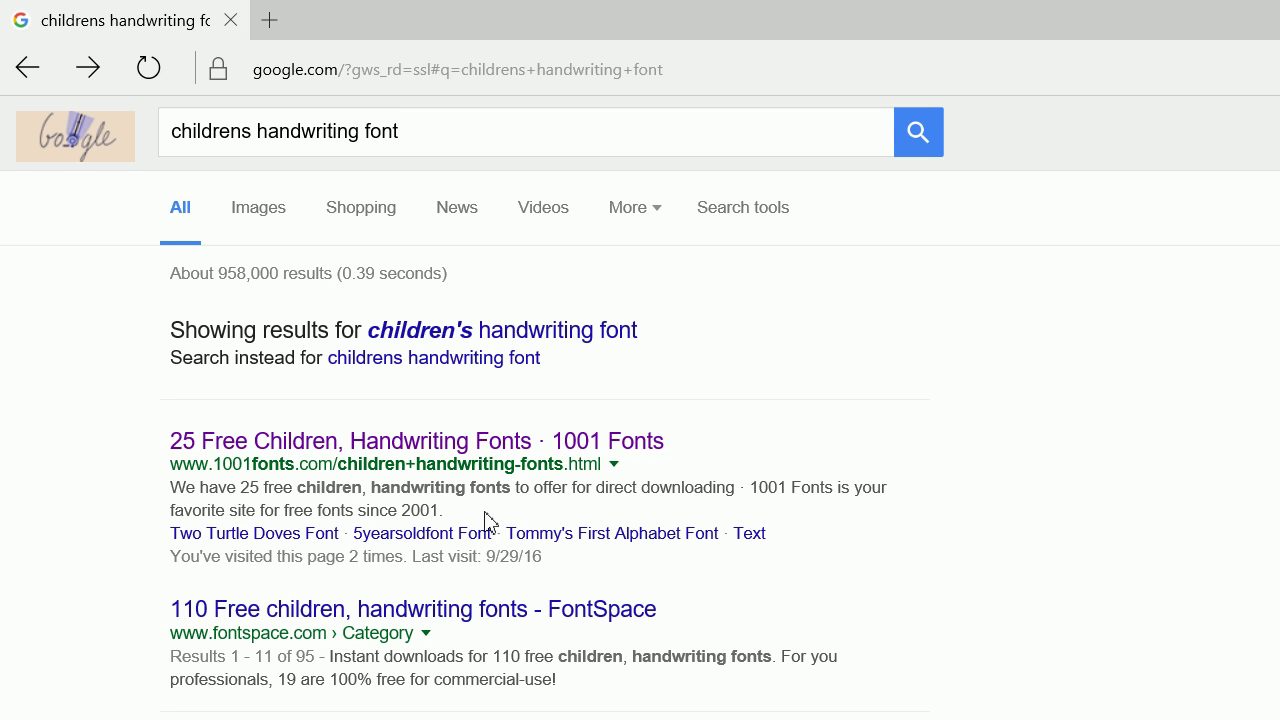
scroll(303, 549, "down", 8)
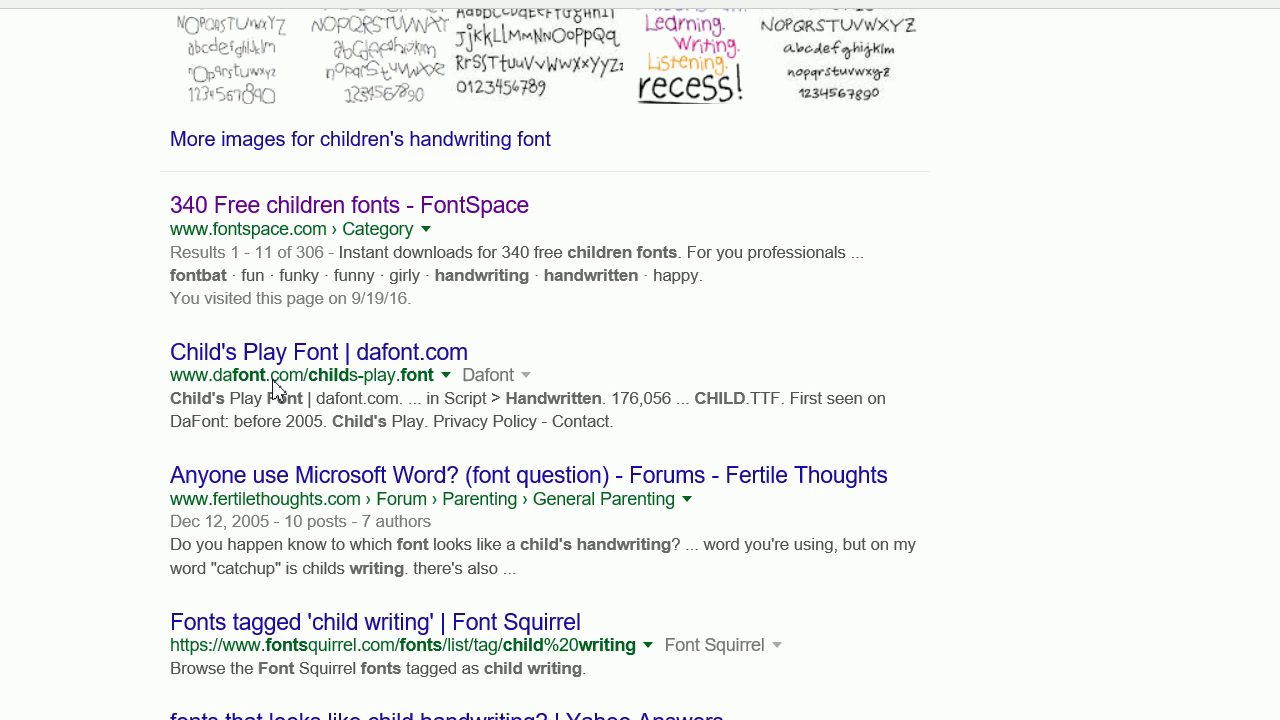
scroll(276, 482, "down", 1)
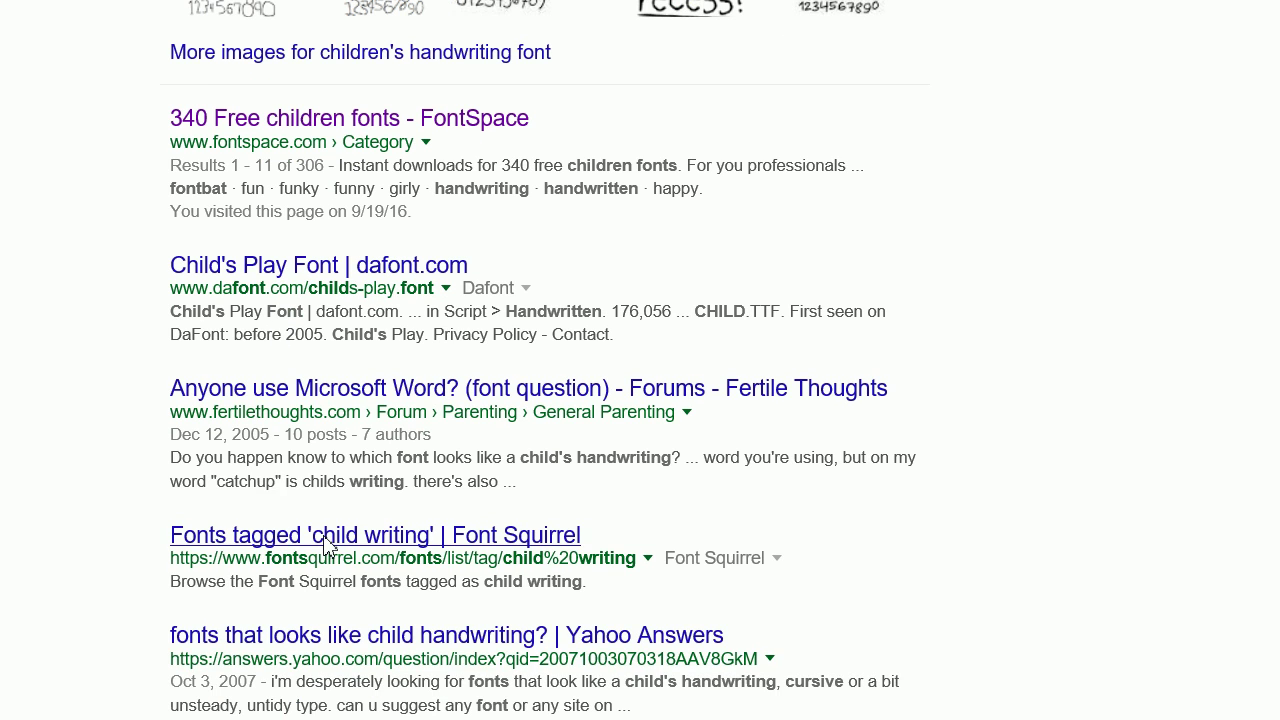
scroll(326, 545, "down", 2)
scroll(320, 545, "down", 1)
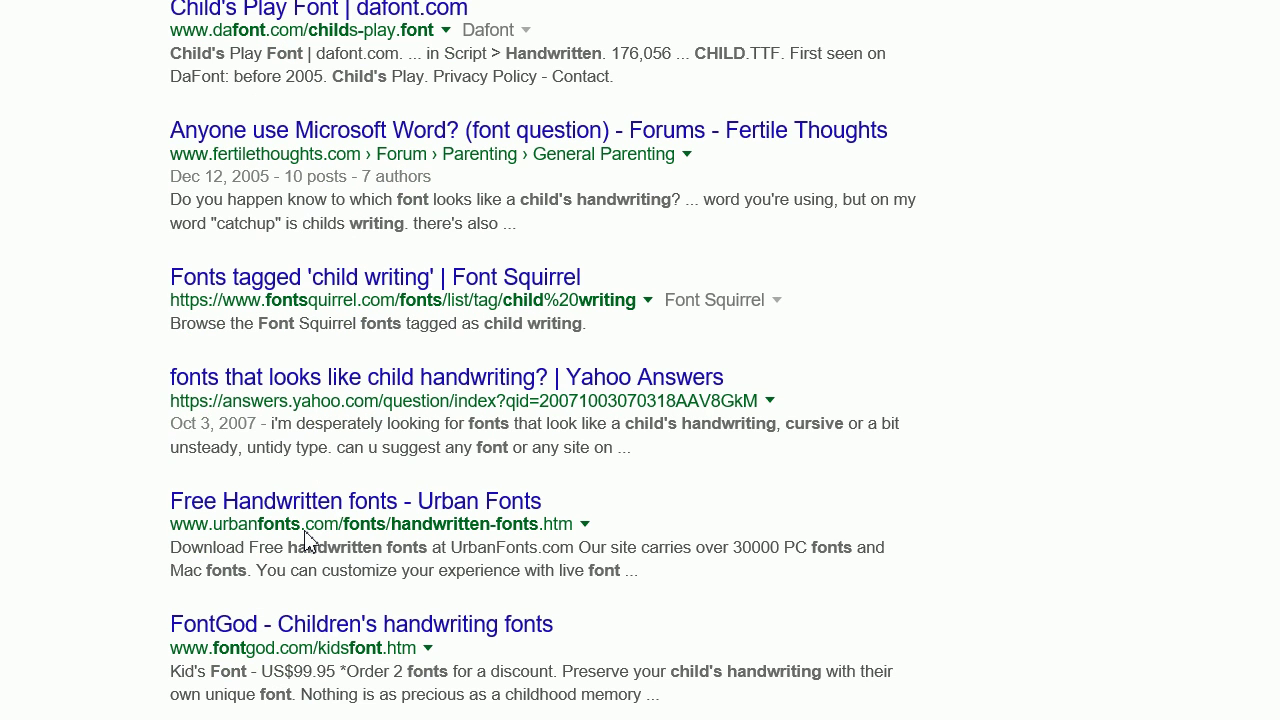
scroll(306, 537, "up", 10)
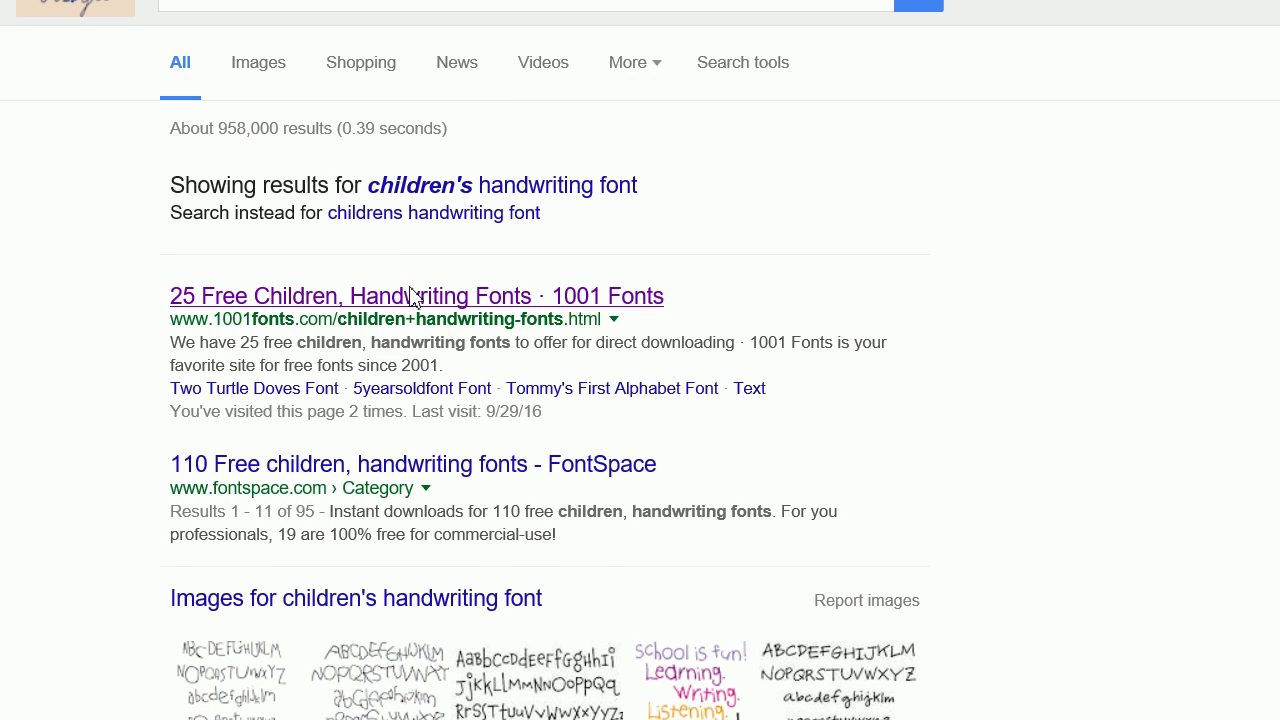
Open the 1001 Fonts children's handwriting fonts page and browse its font list.
left_click(413, 296)
left_click(590, 418)
scroll(600, 480, "down", 1)
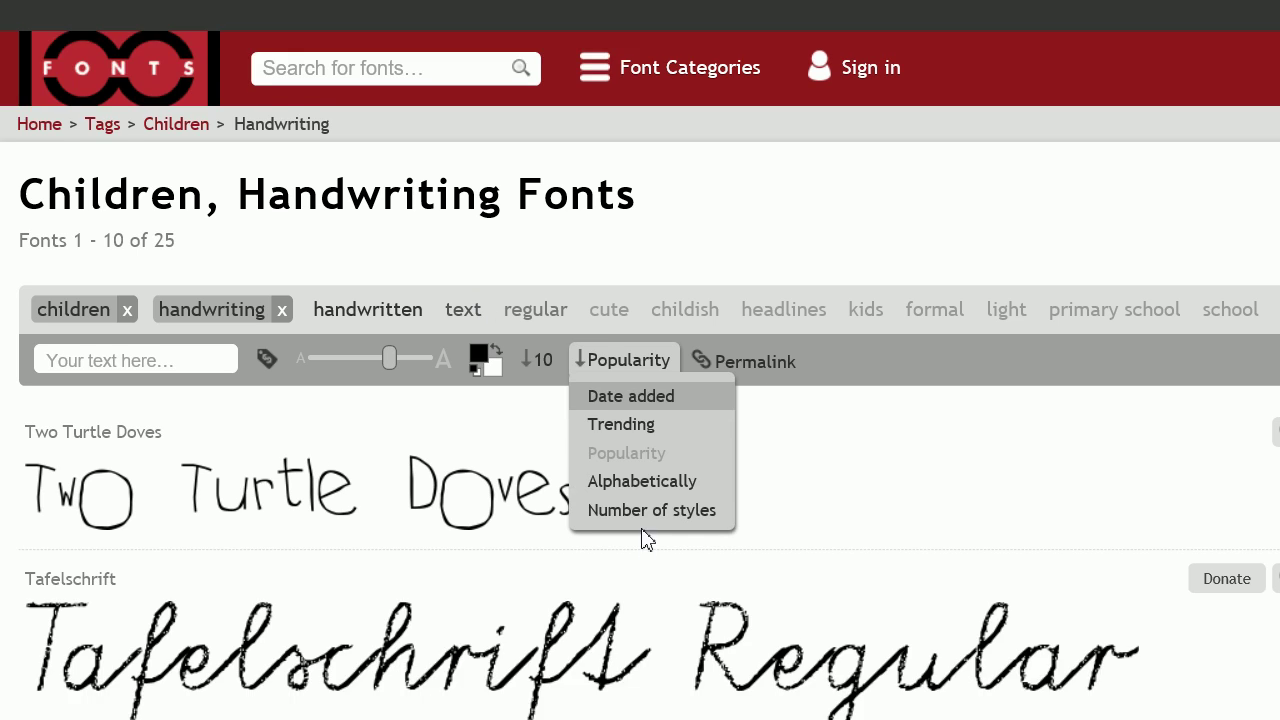
scroll(945, 533, "down", 5)
scroll(900, 457, "right", 1)
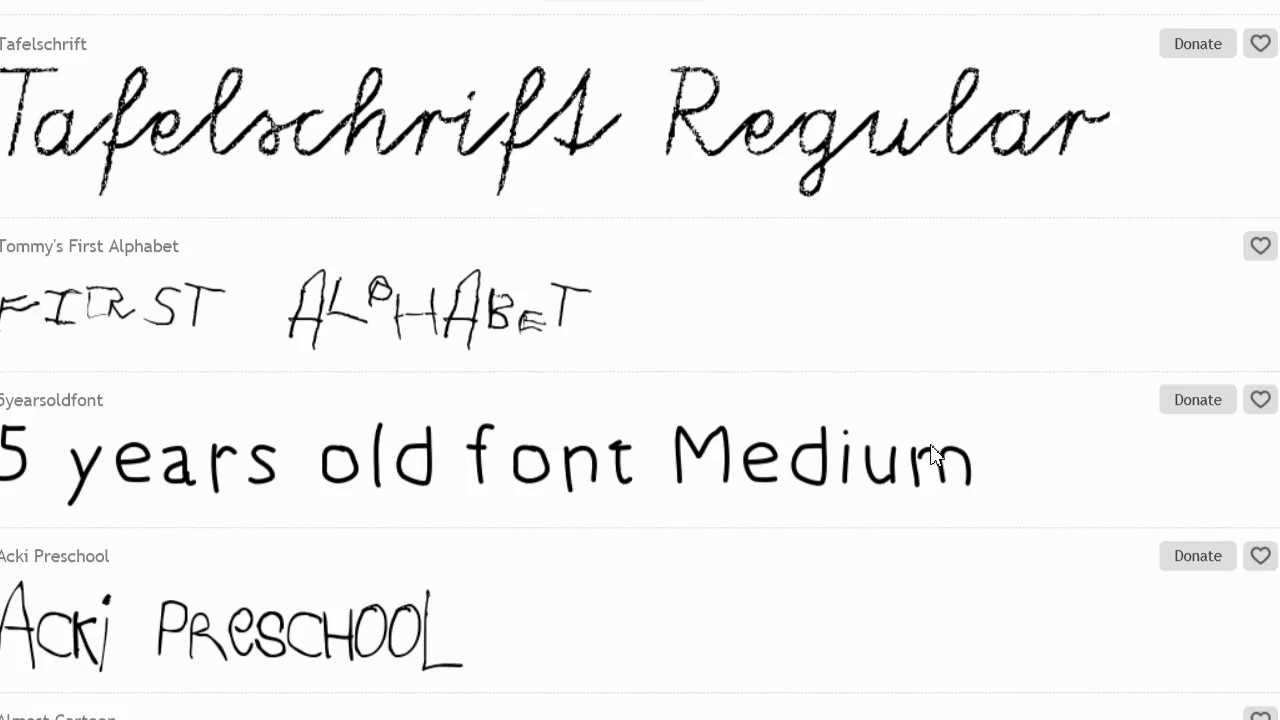
scroll(930, 453, "down", 6)
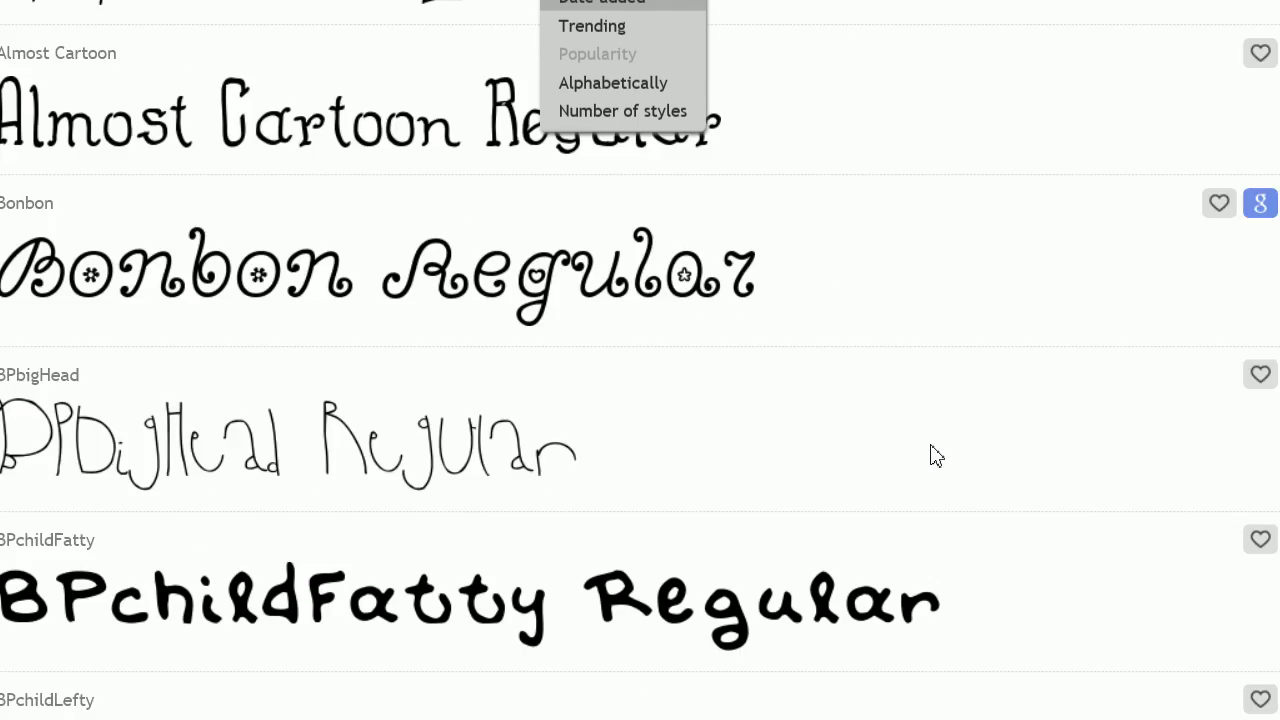
scroll(932, 452, "down", 4)
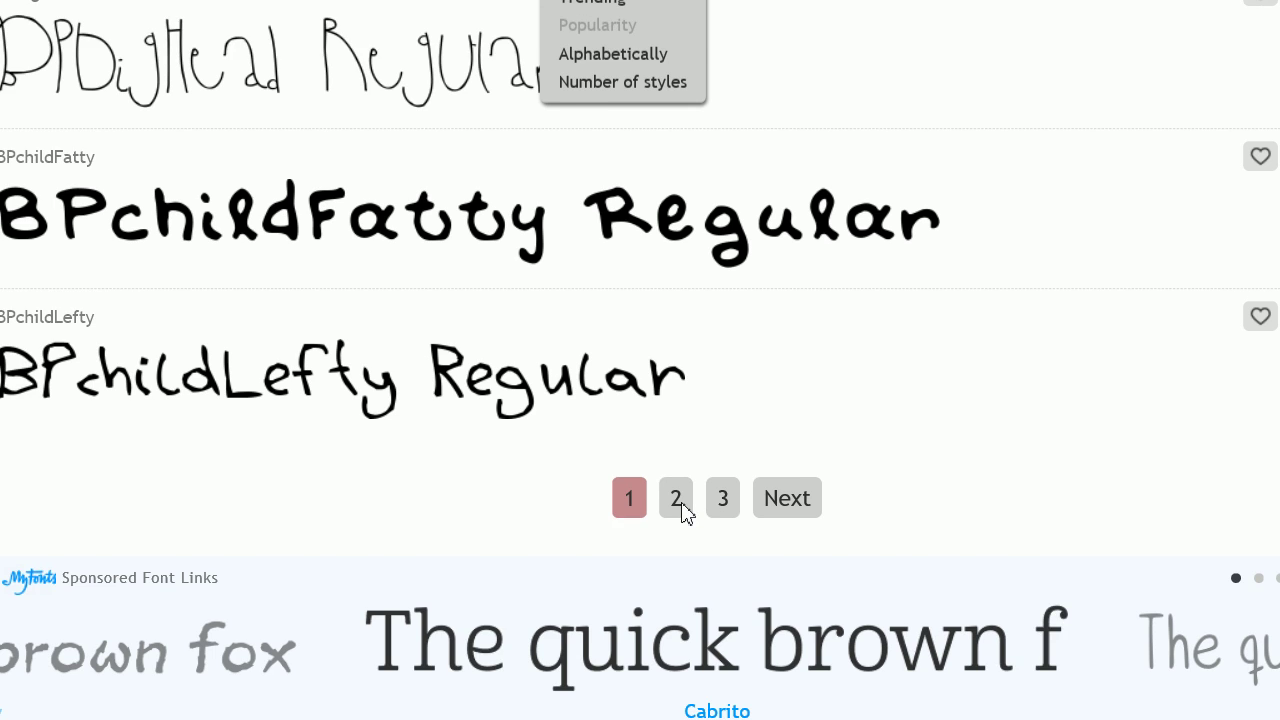
key("Home")
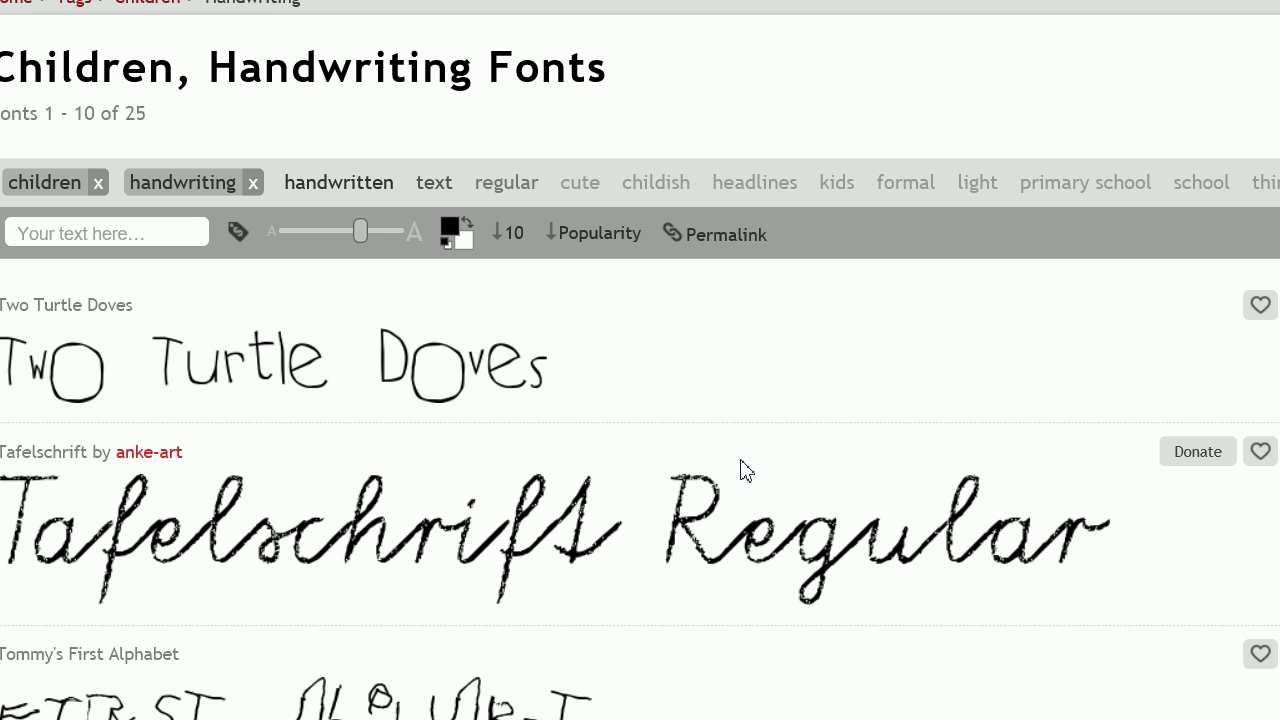
scroll(745, 468, "down", 15)
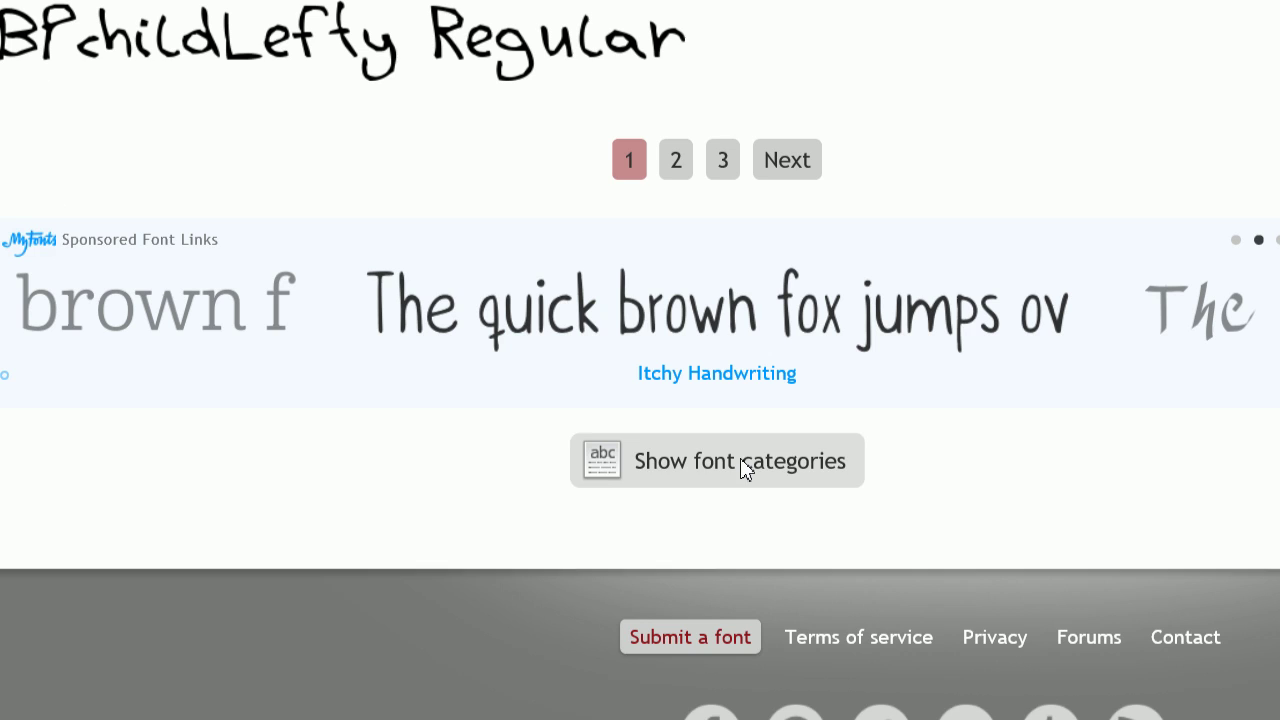
scroll(678, 205, "up", 1)
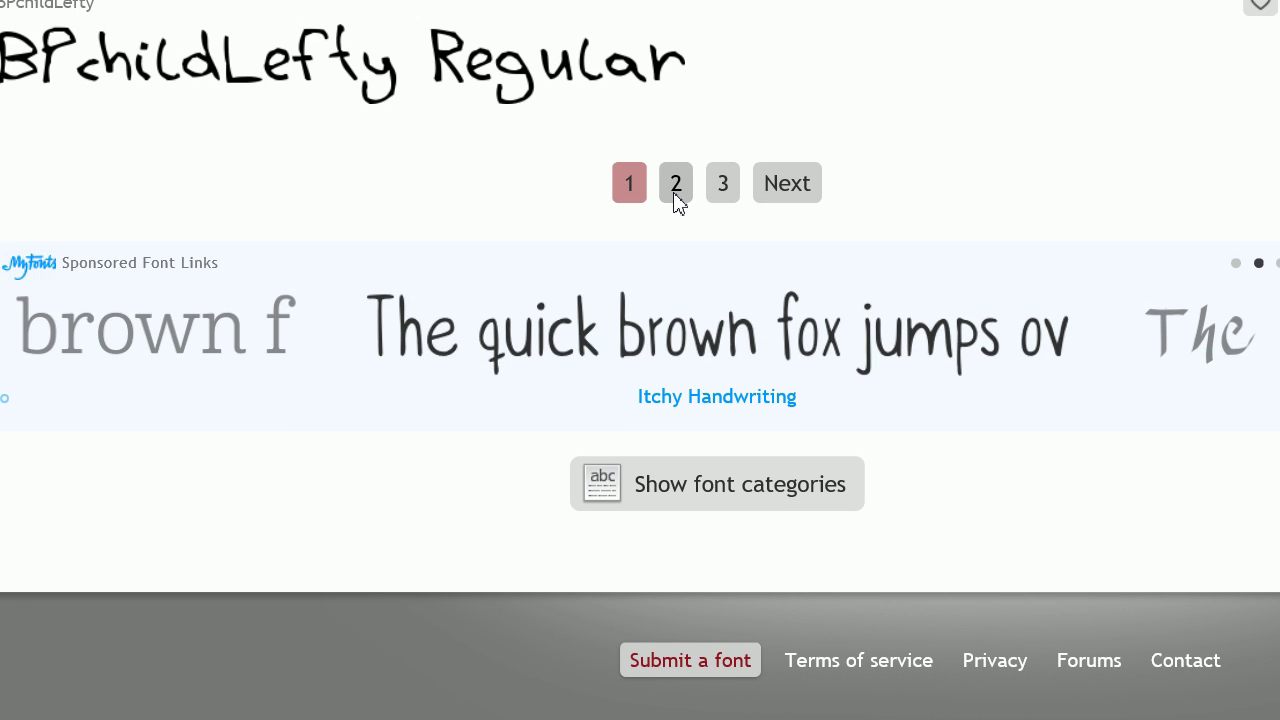
Go to page 2 and download Butterfly Kids as butterfly-kids.zip.
left_click(676, 185)
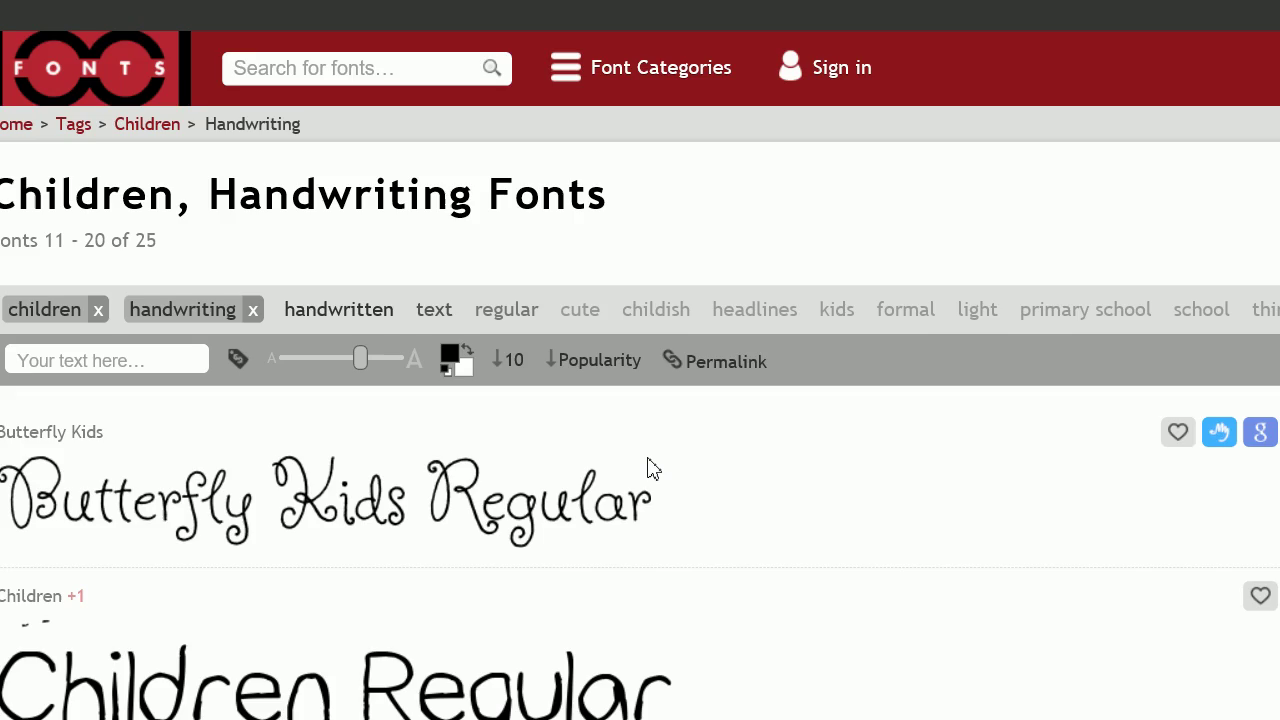
scroll(648, 467, "down", 3)
scroll(665, 210, "up", 1)
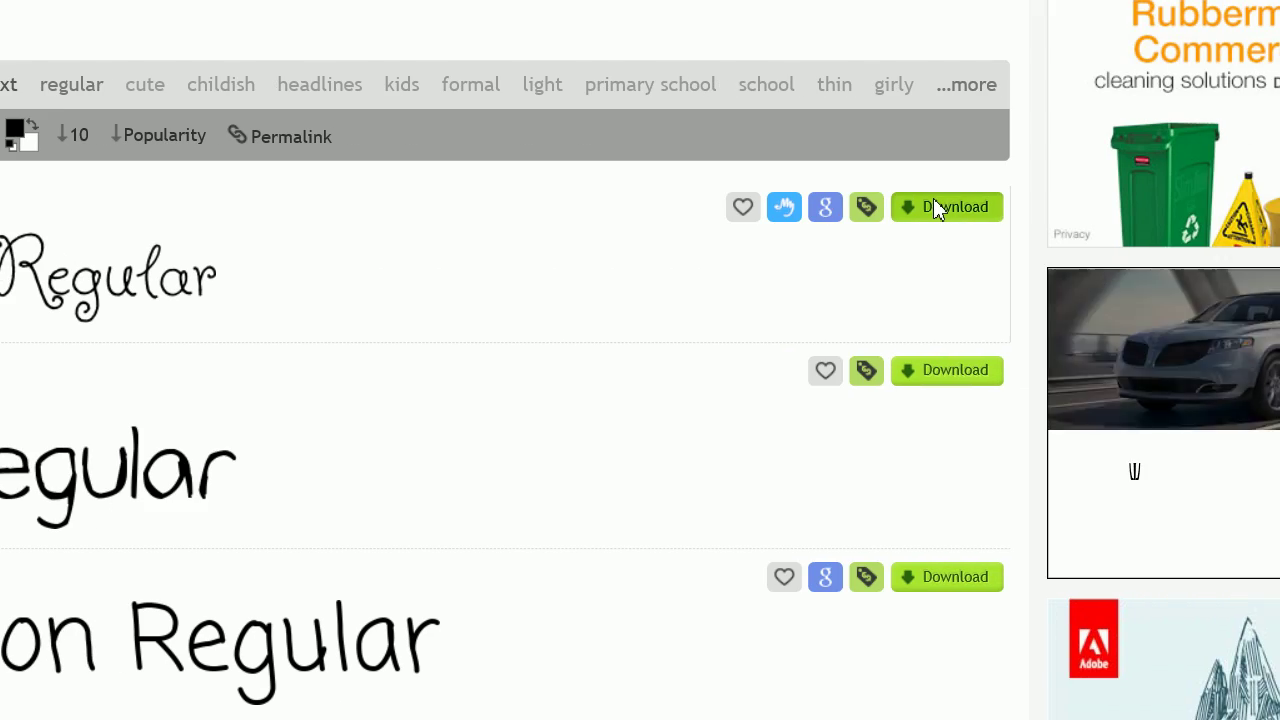
left_click(933, 207)
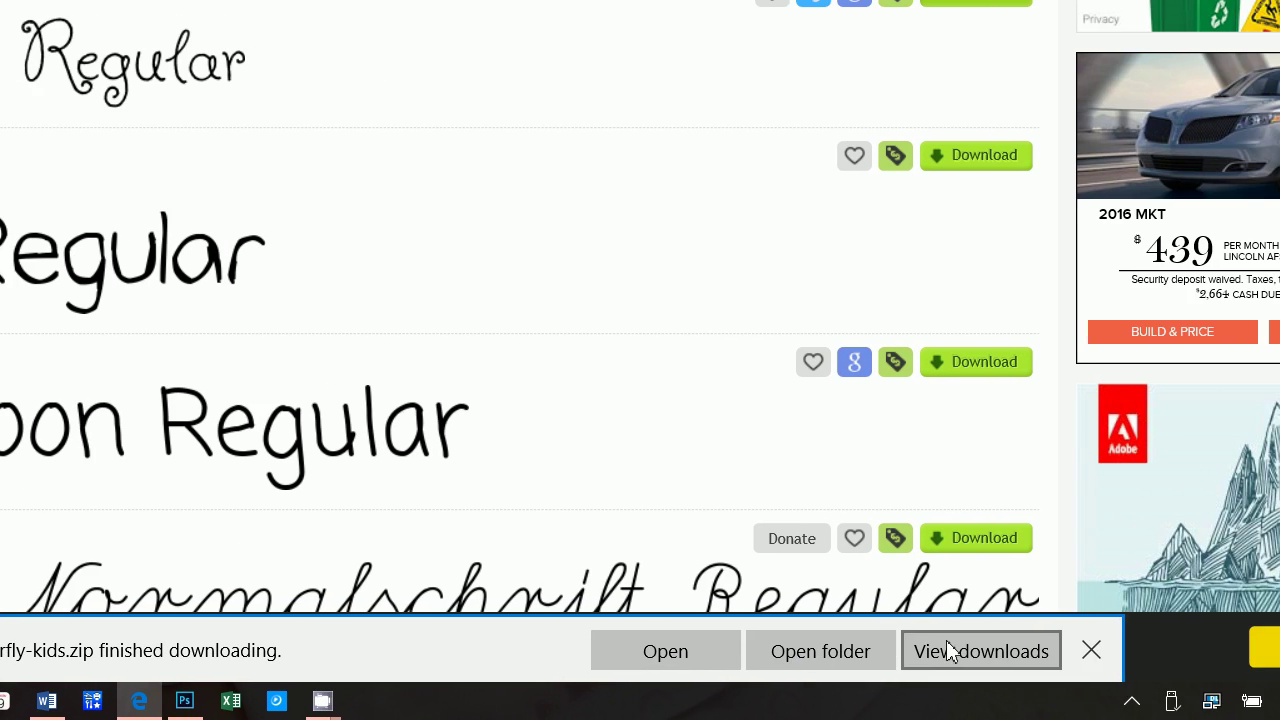
Open the butterfly-kids zip from the Downloads folder.
left_click(665, 651)
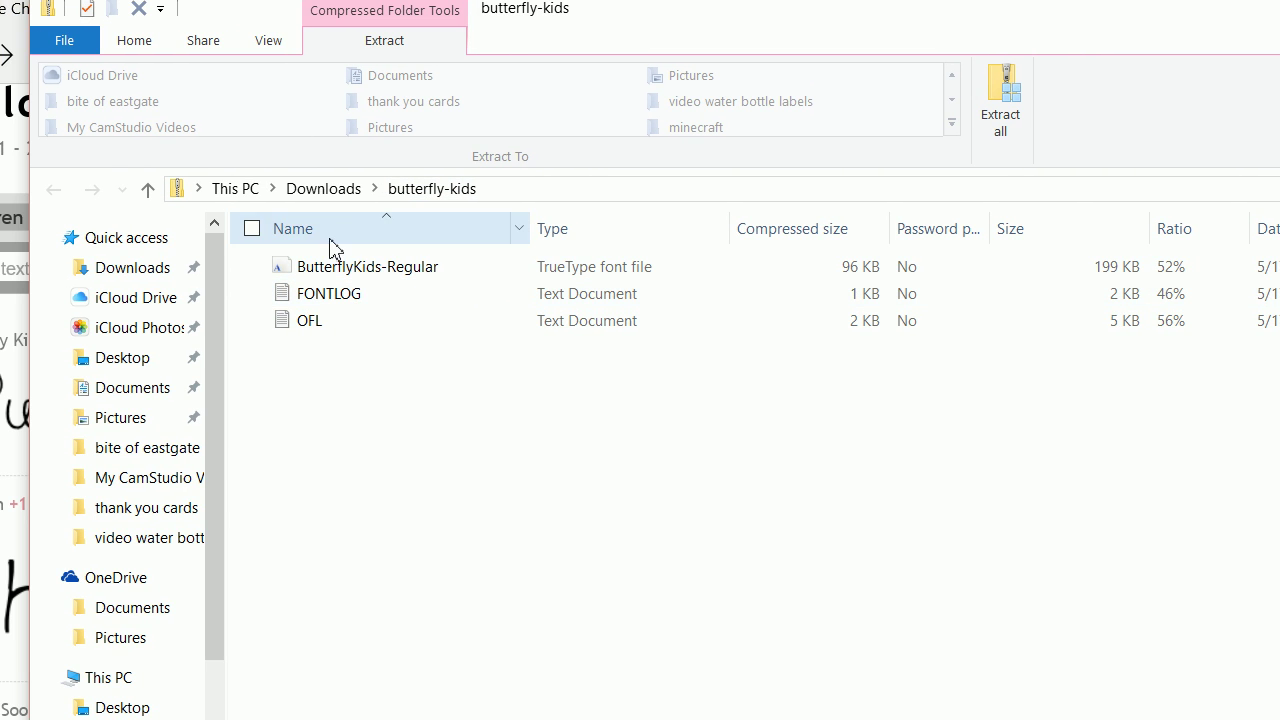
left_click(323, 189)
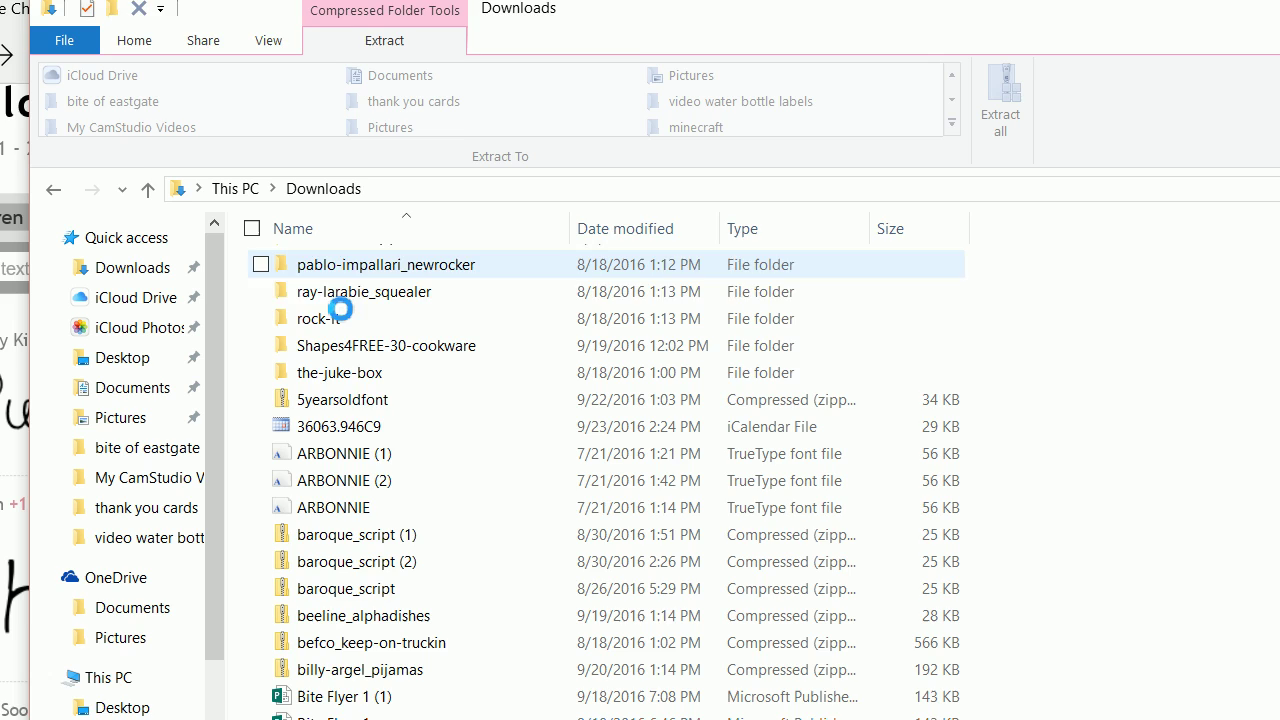
scroll(337, 320, "down", 3)
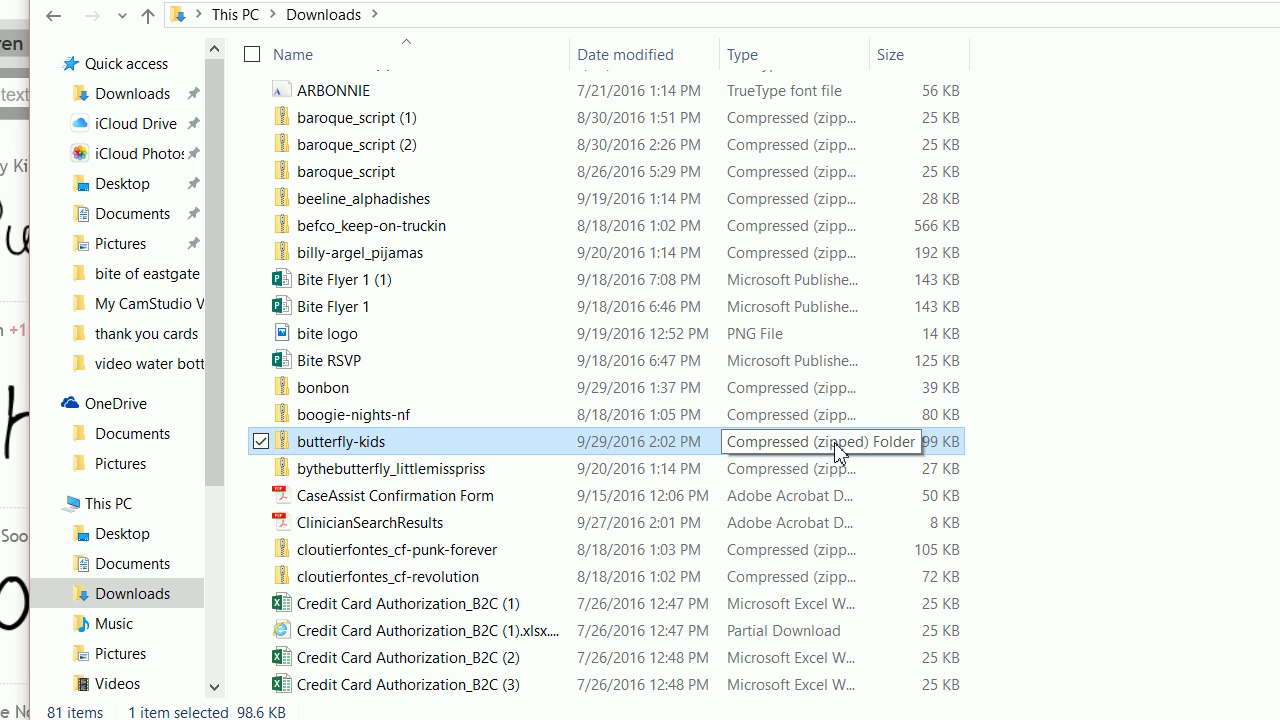
left_click(408, 451)
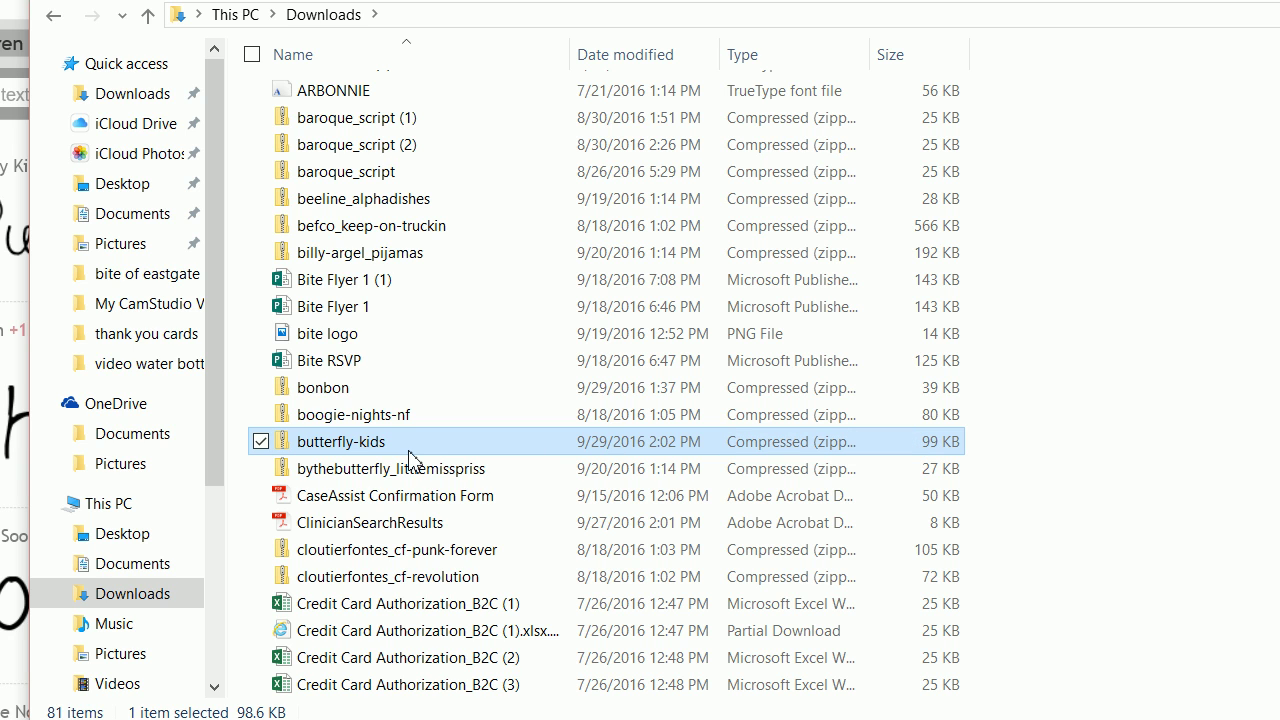
left_click(462, 452)
double_click(462, 452)
Select the ButterflyKids-Regular font file inside the archive.
left_click(413, 94)
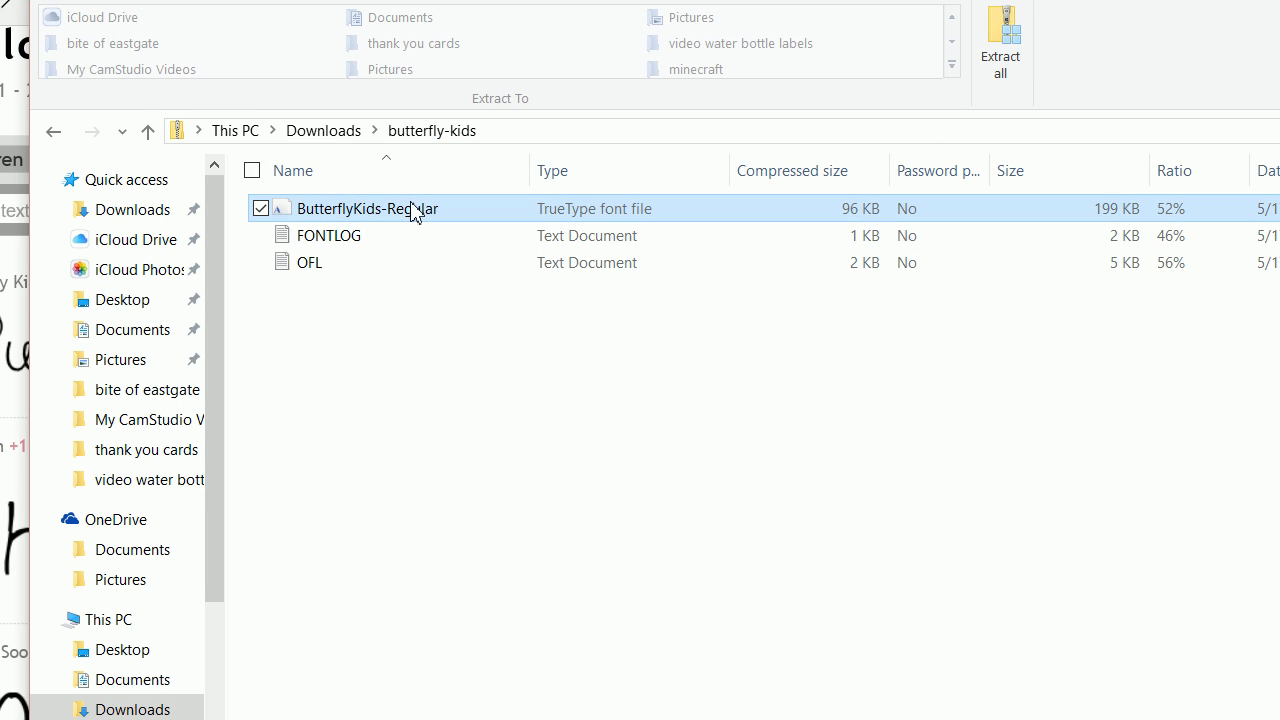
right_click(410, 214)
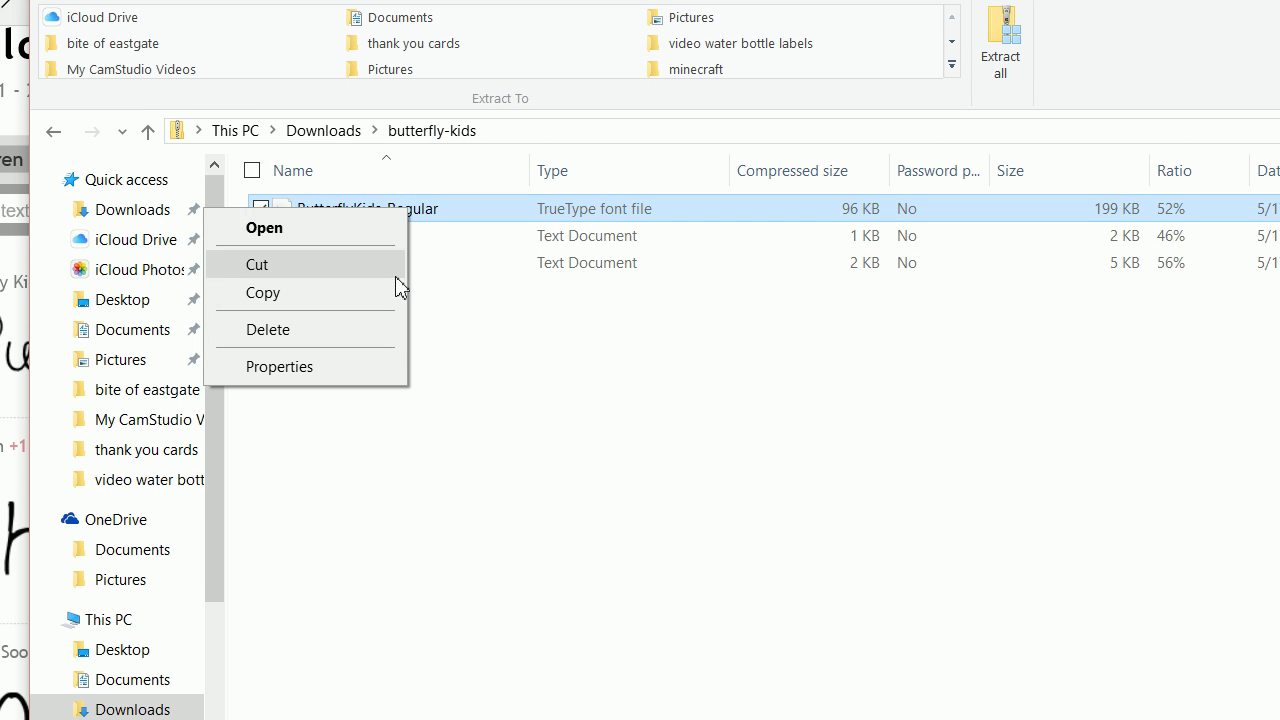
left_click(466, 263)
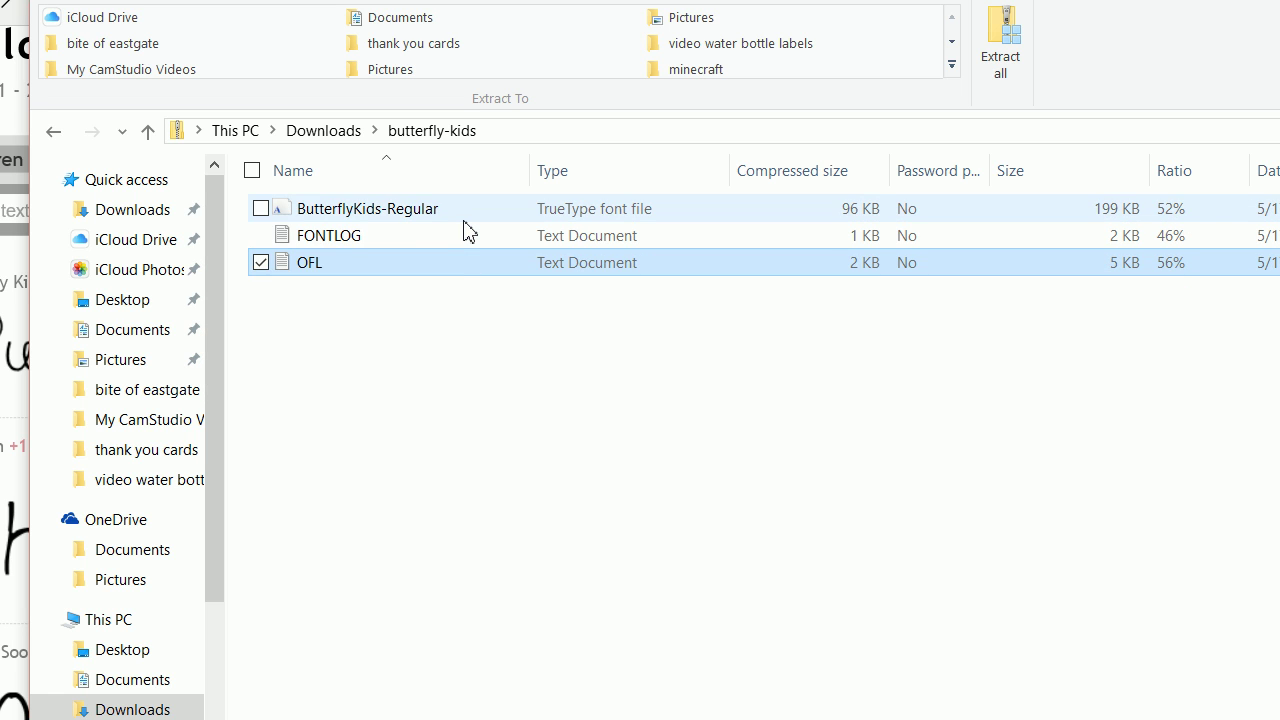
left_click(464, 220)
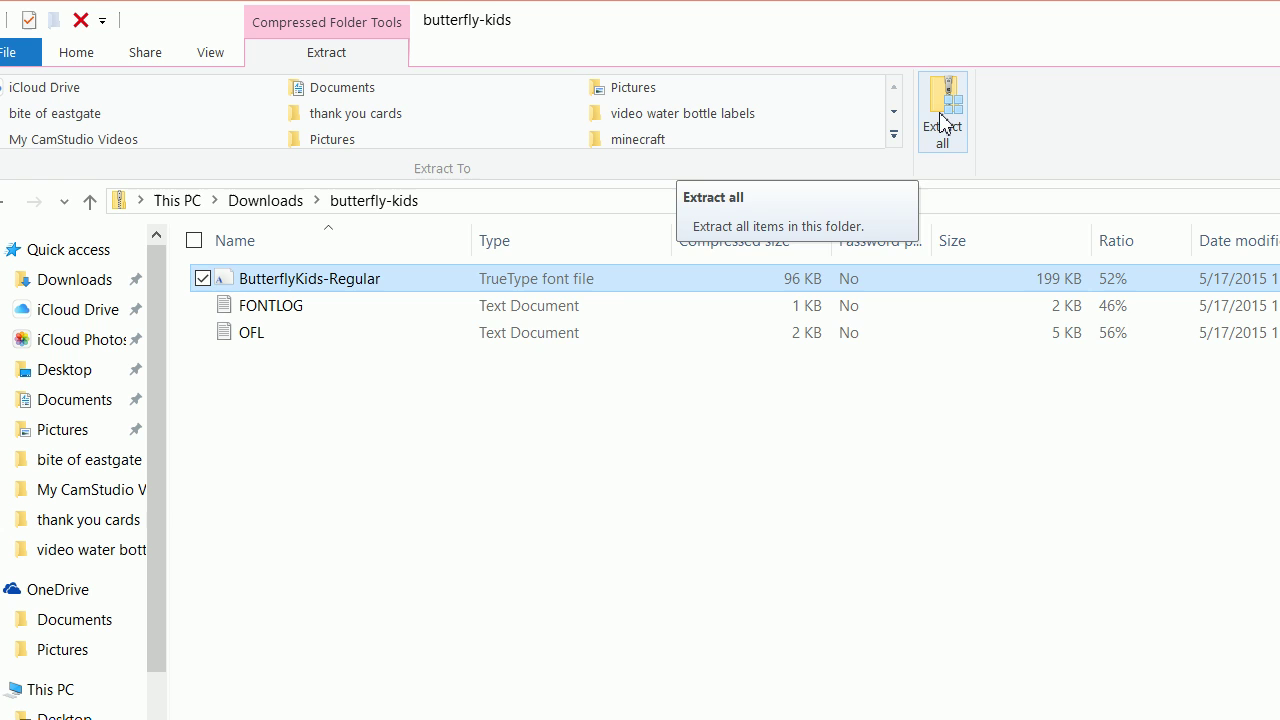
Extract the zip to a Downloads butterfly-kids folder and select ButterflyKids-Regular inside it.
left_click(940, 120)
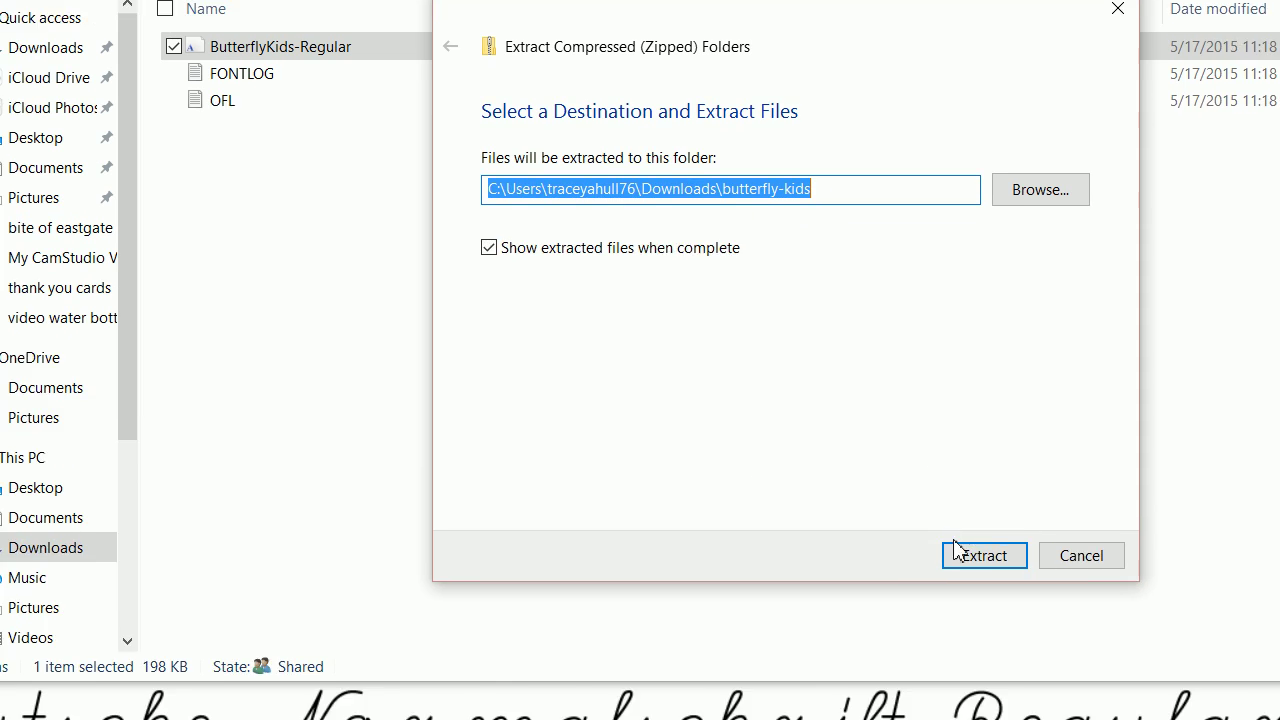
left_click(1000, 670)
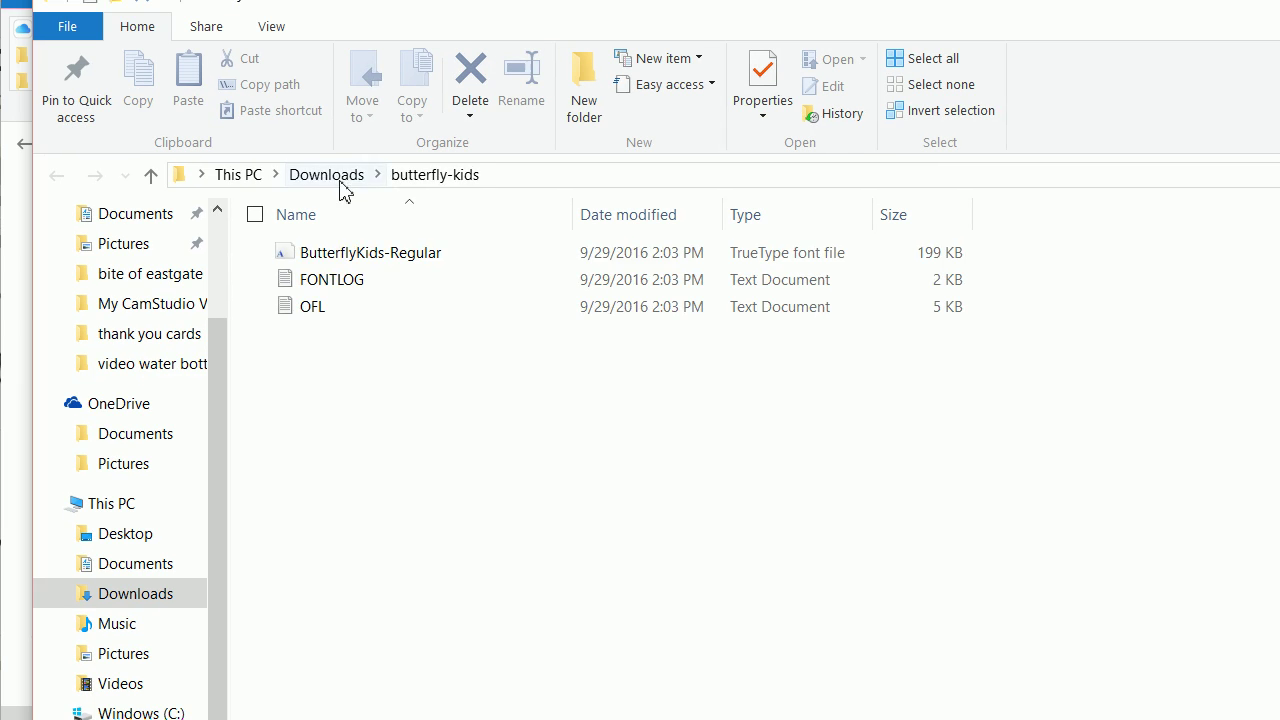
left_click(333, 177)
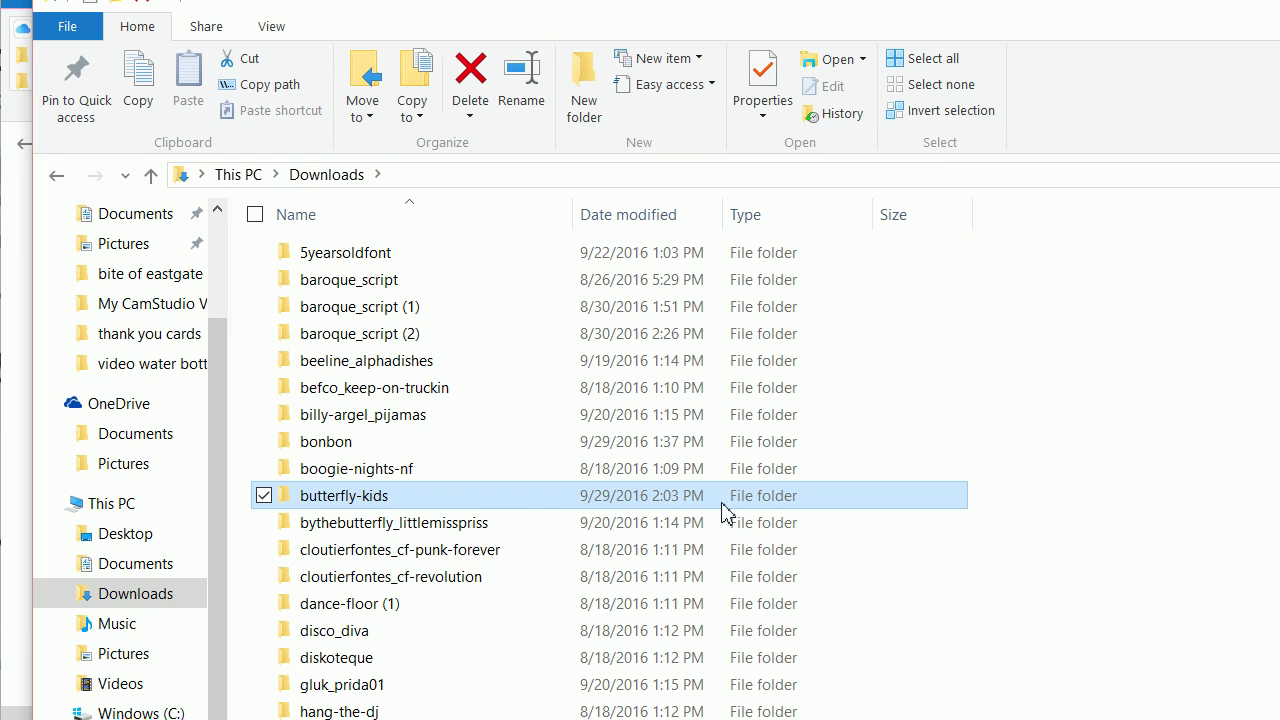
double_click(528, 504)
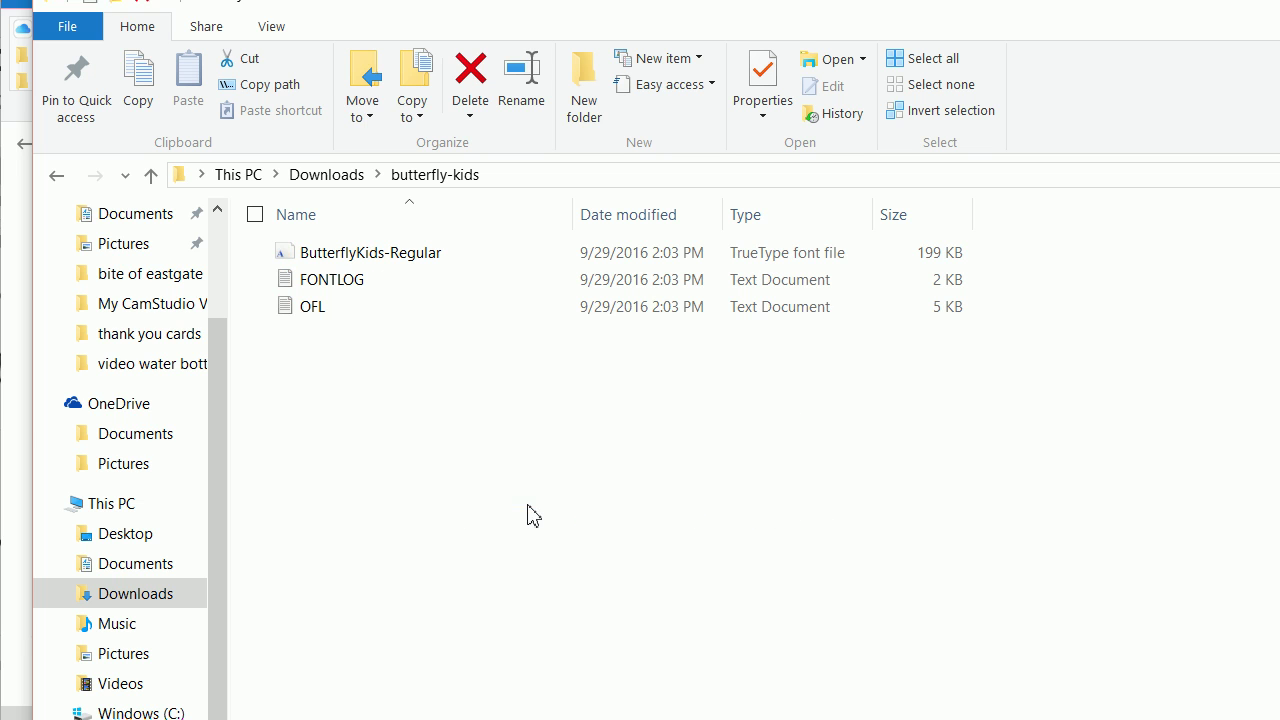
left_click(512, 259)
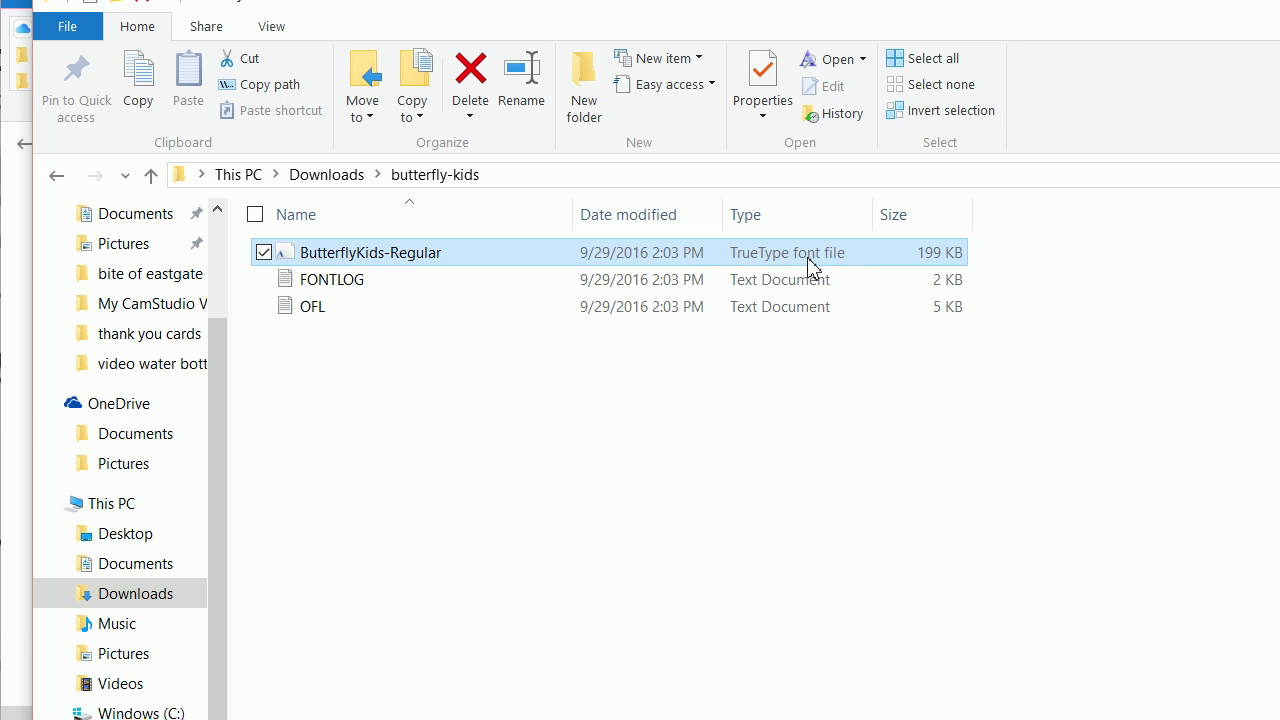
Install the ButterflyKids-Regular font from its context menu.
right_click(491, 270)
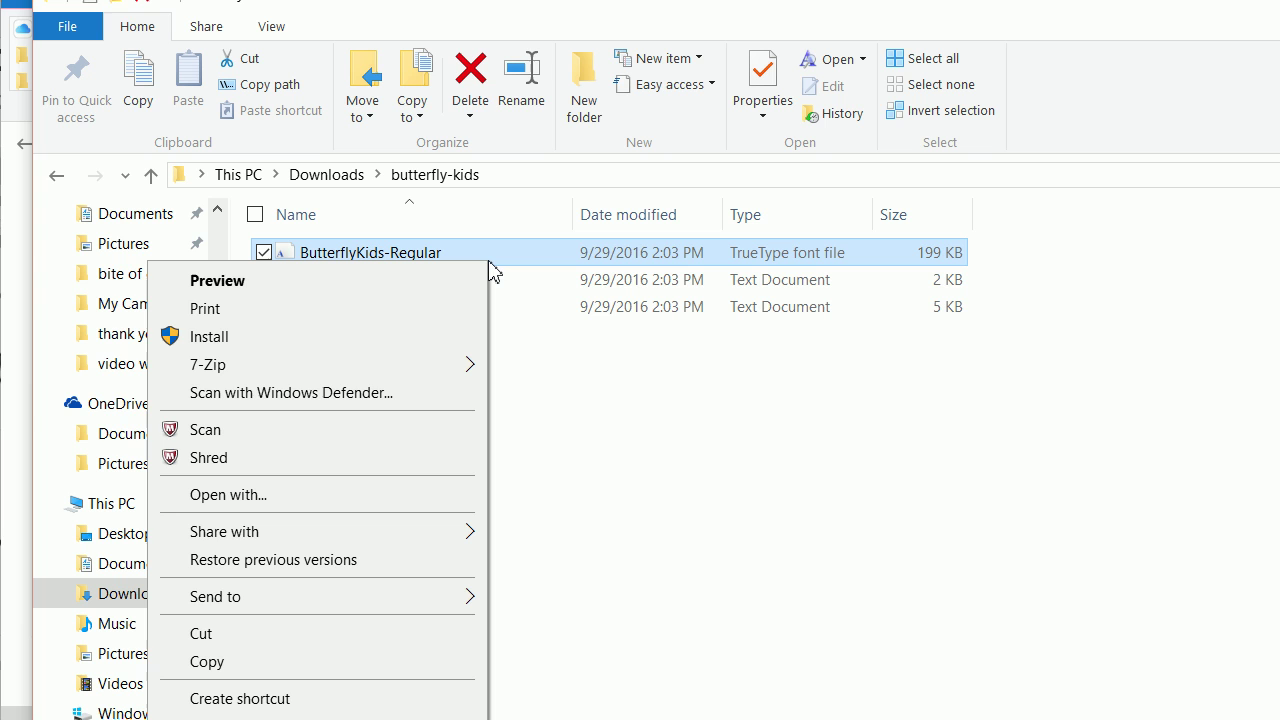
left_click(461, 340)
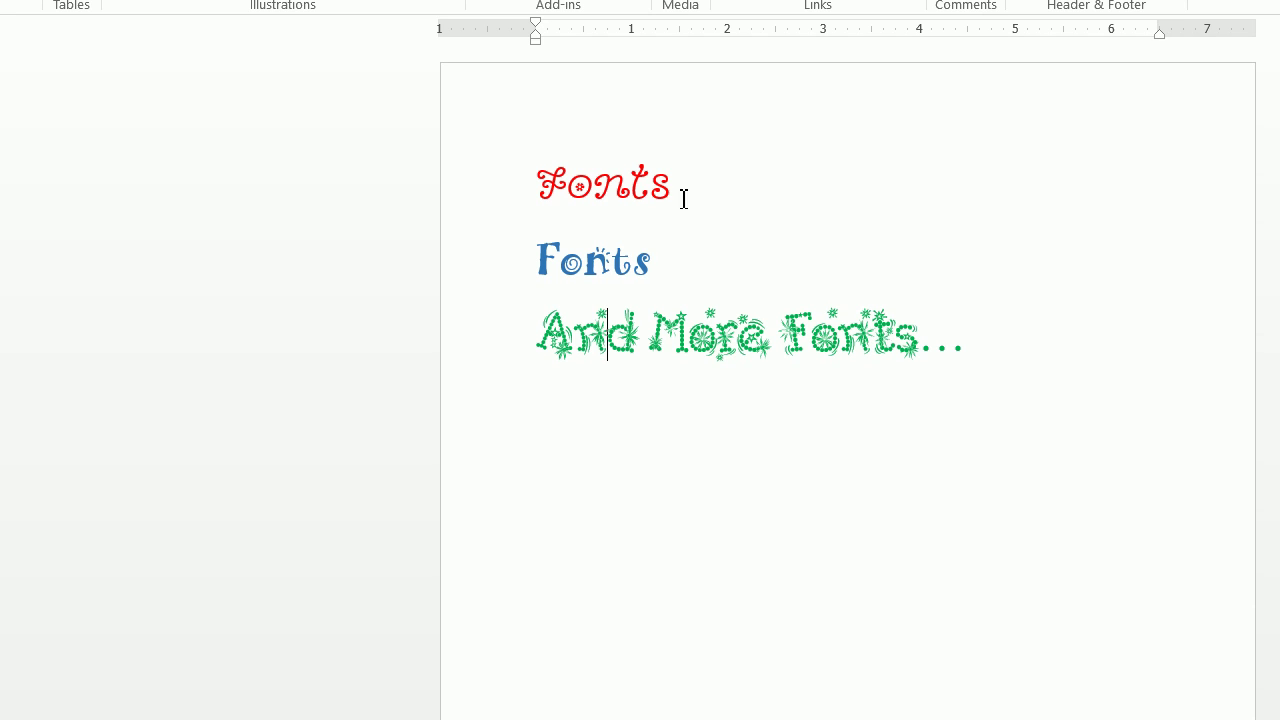
Apply the Butterfly Kids font and size 48 to the red word 'Fonts'.
double_click(616, 194)
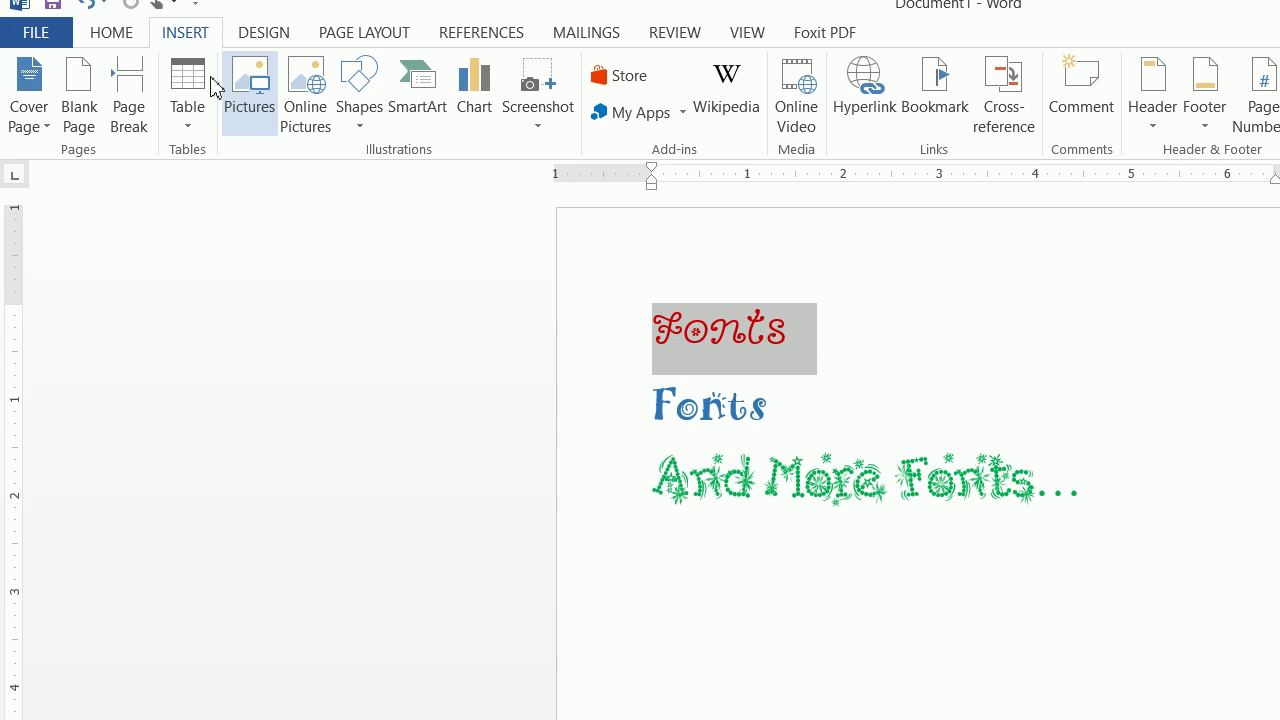
left_click(112, 45)
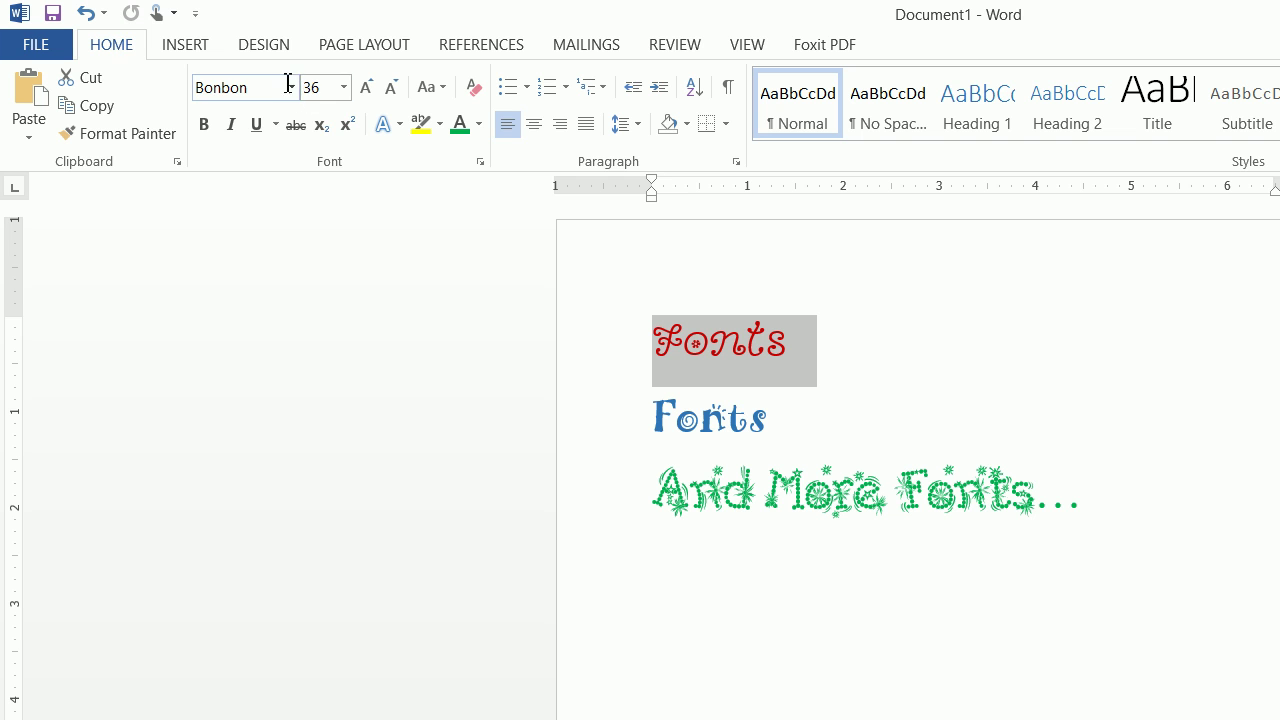
left_click(291, 87)
scroll(328, 430, "down", 15)
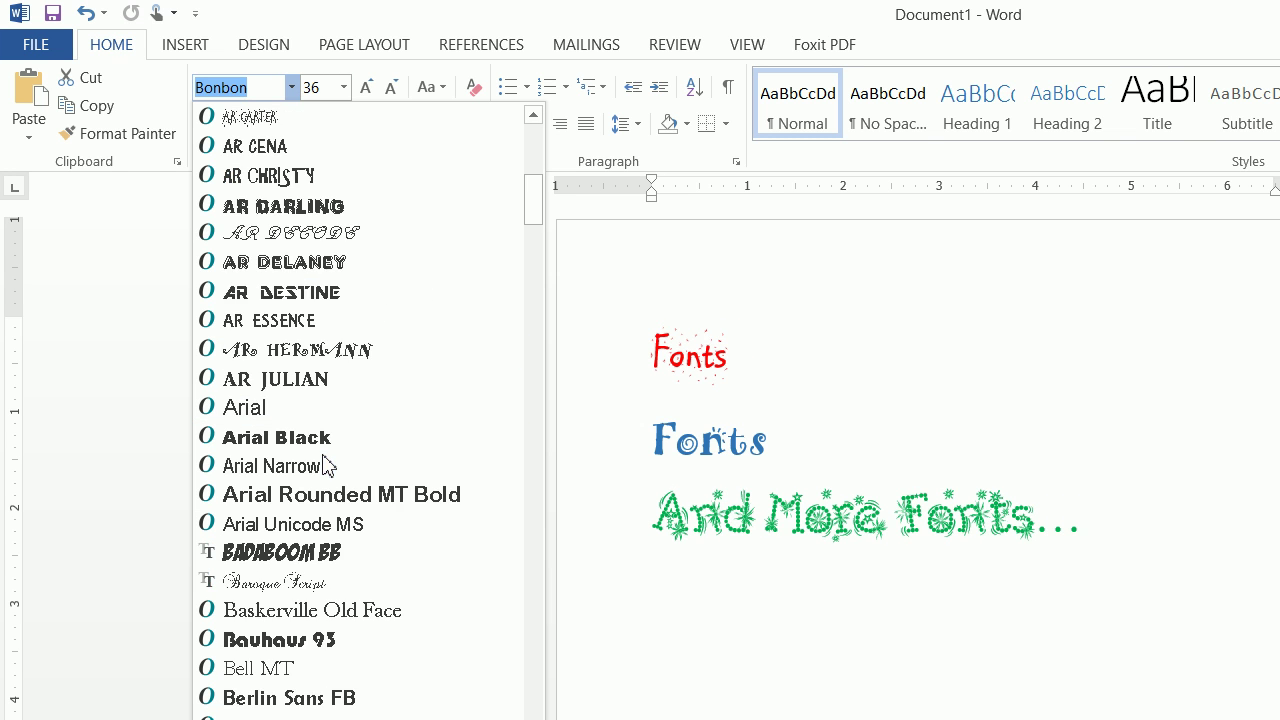
scroll(328, 465, "up", 1)
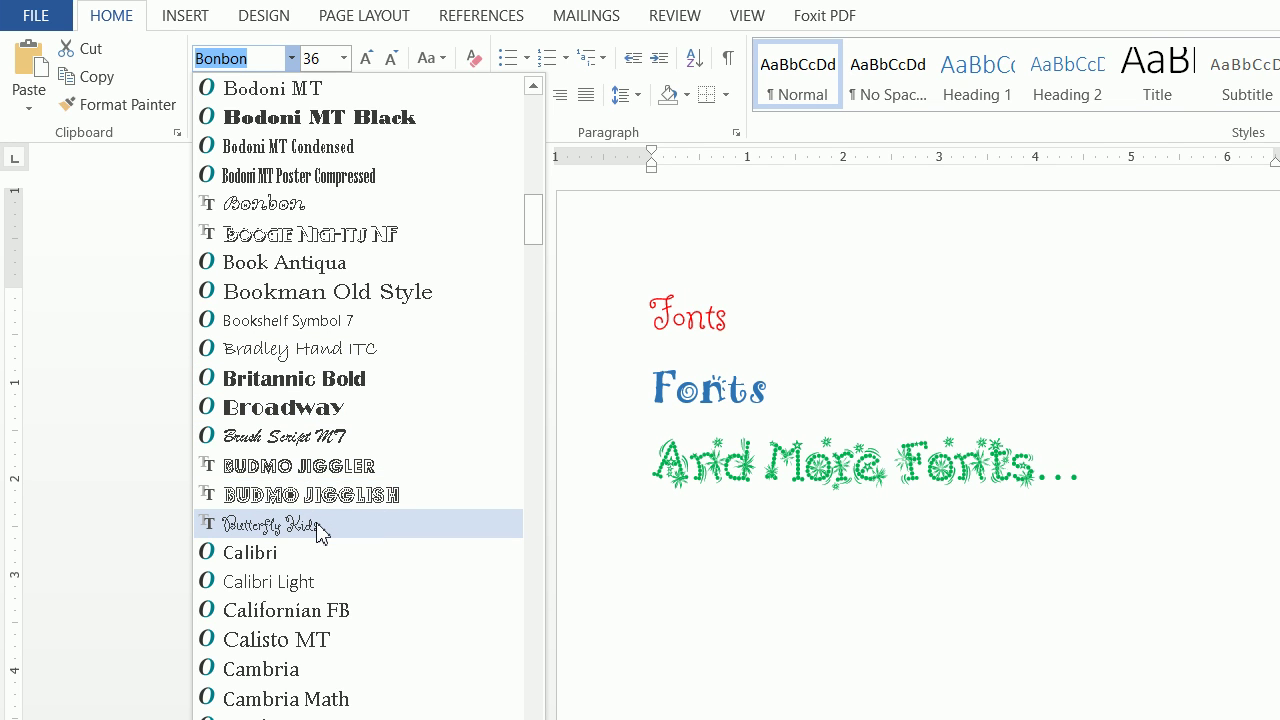
left_click(320, 530)
left_click_drag(734, 340, 640, 332)
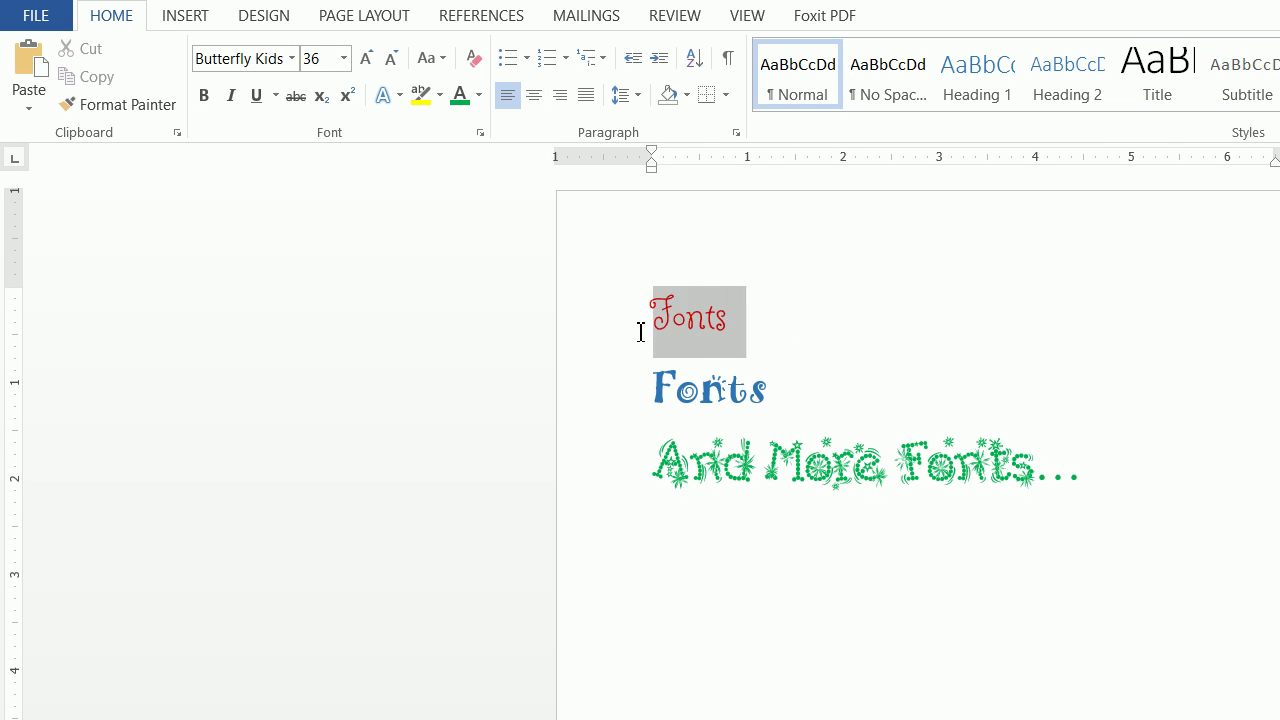
left_click(343, 58)
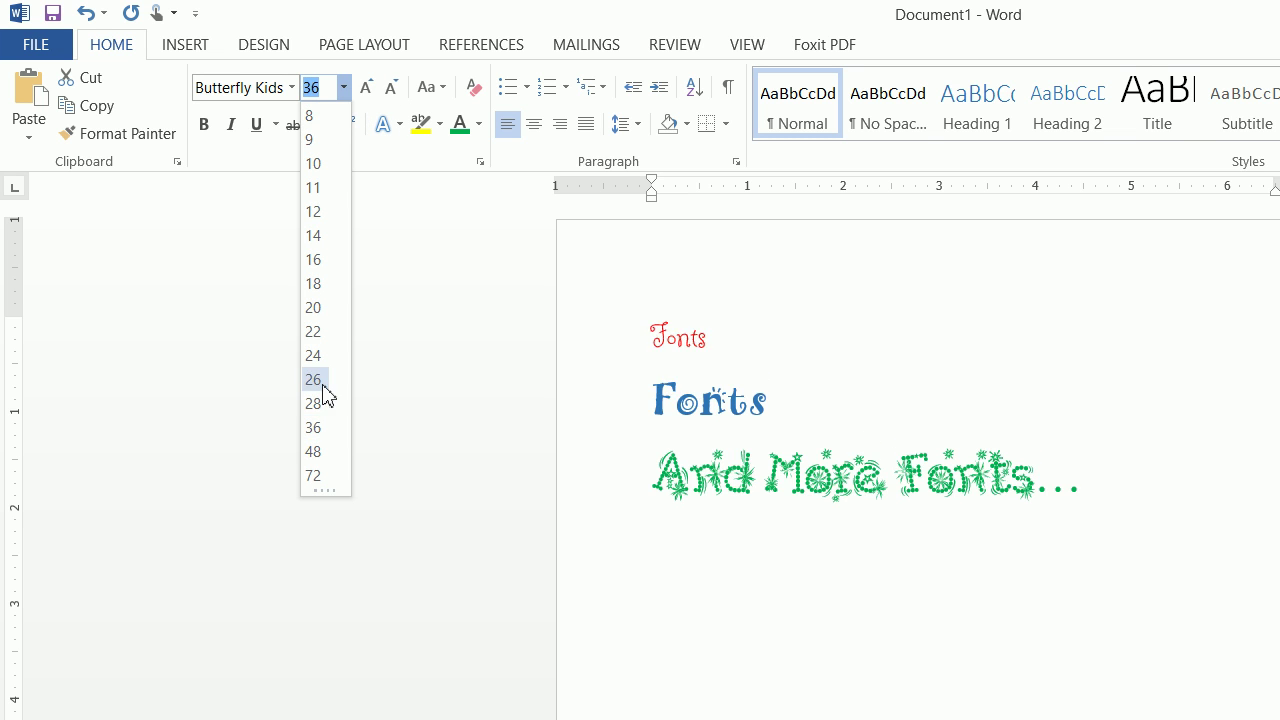
left_click(324, 454)
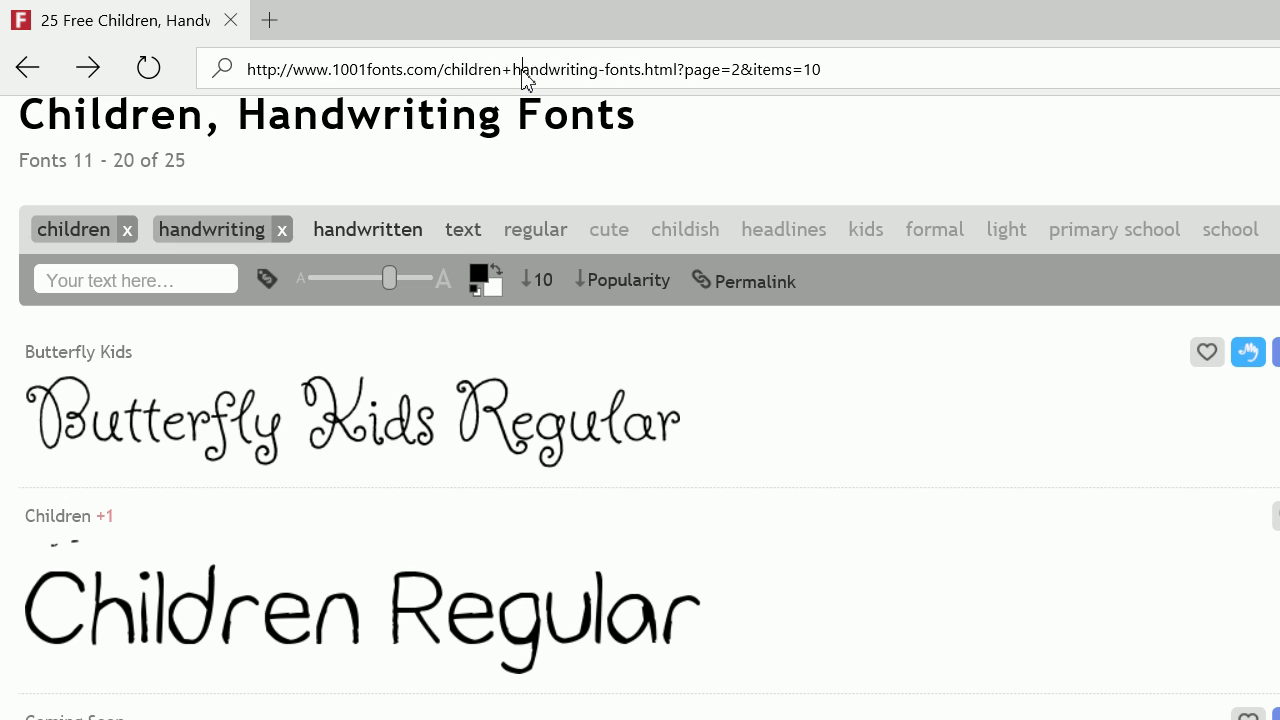
Search Google for 'minecraft font' and view the MineCrafter page on dafont.
left_click(522, 74)
type("google.com/")
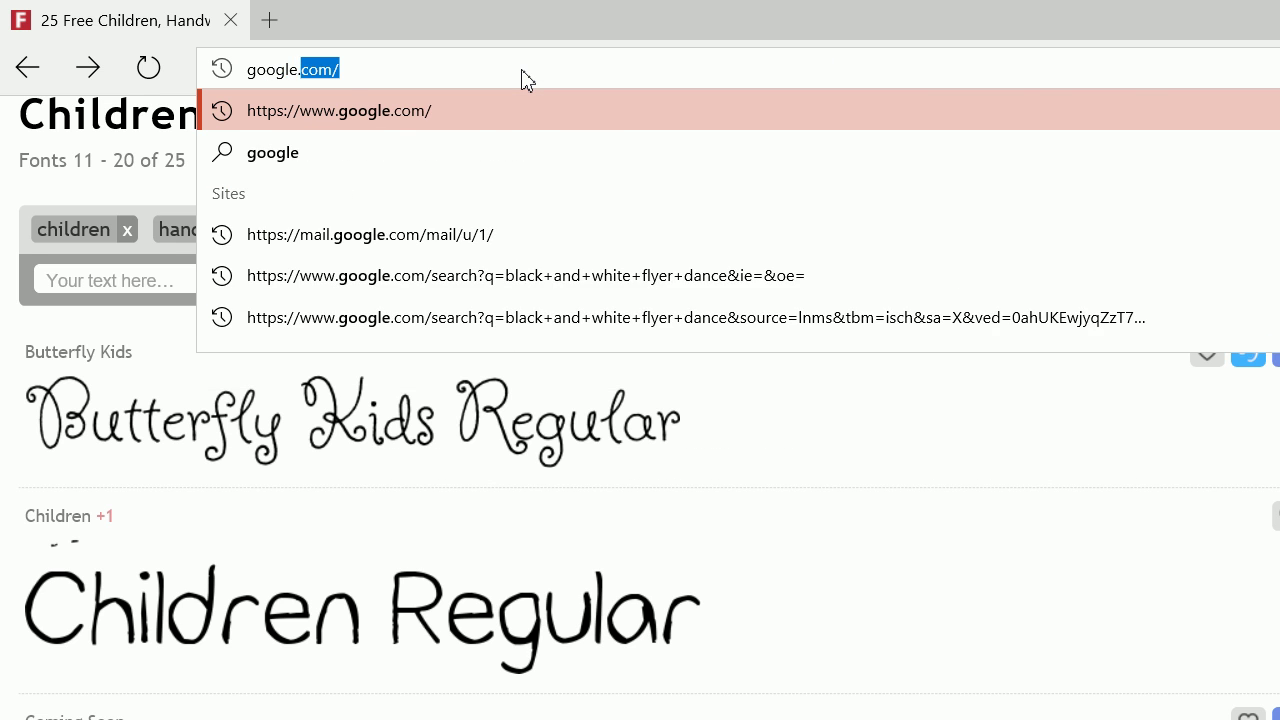
key("Return")
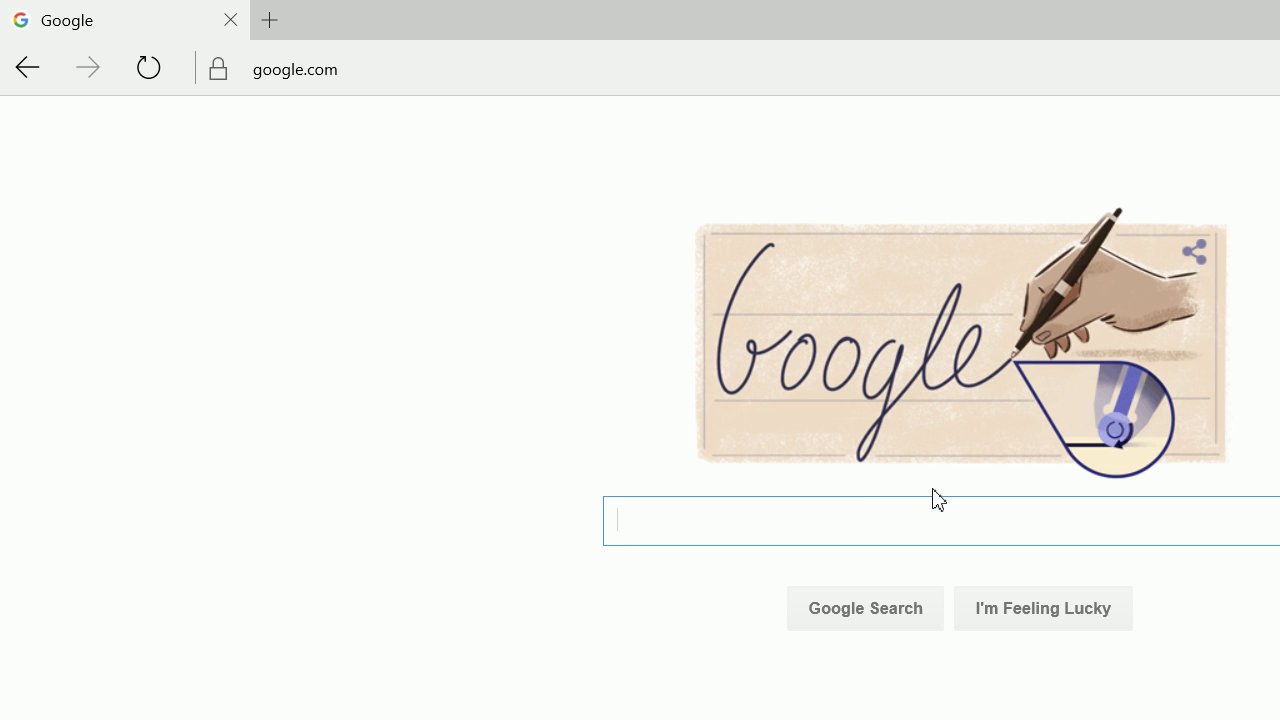
type("minecr")
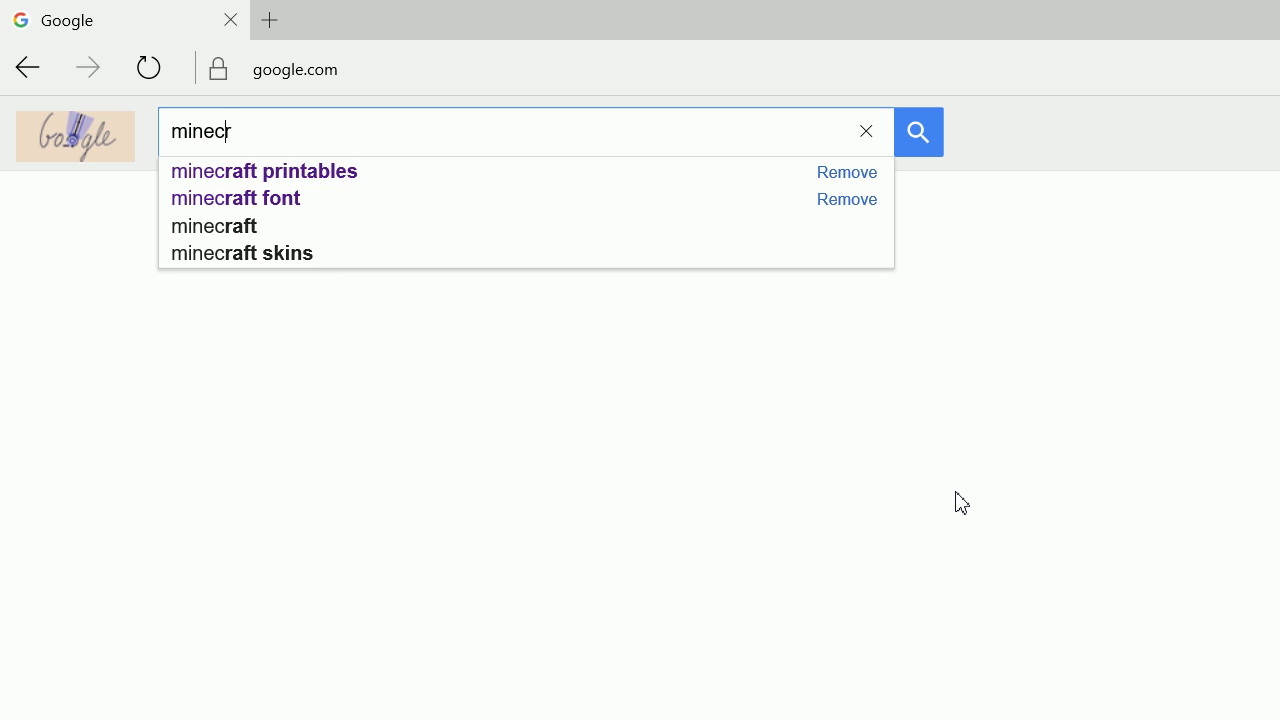
type("aft font")
key("Return")
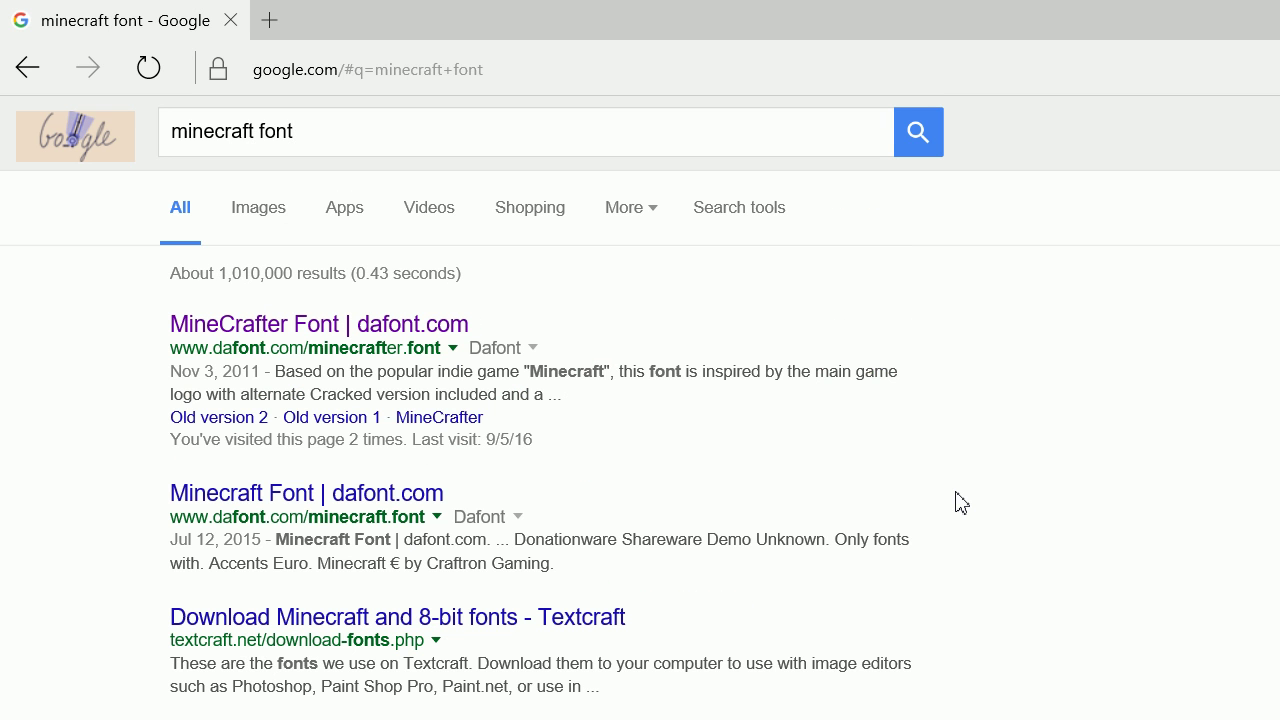
left_click(433, 330)
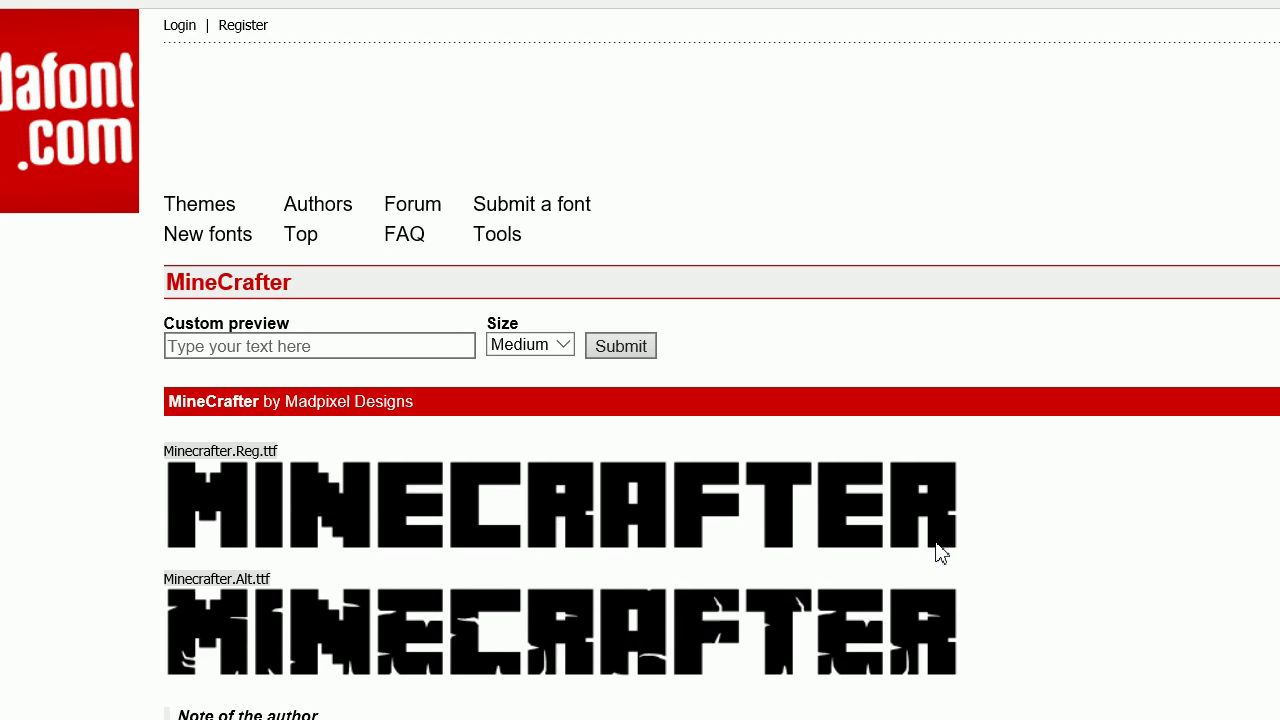
scroll(430, 335, "down", 1)
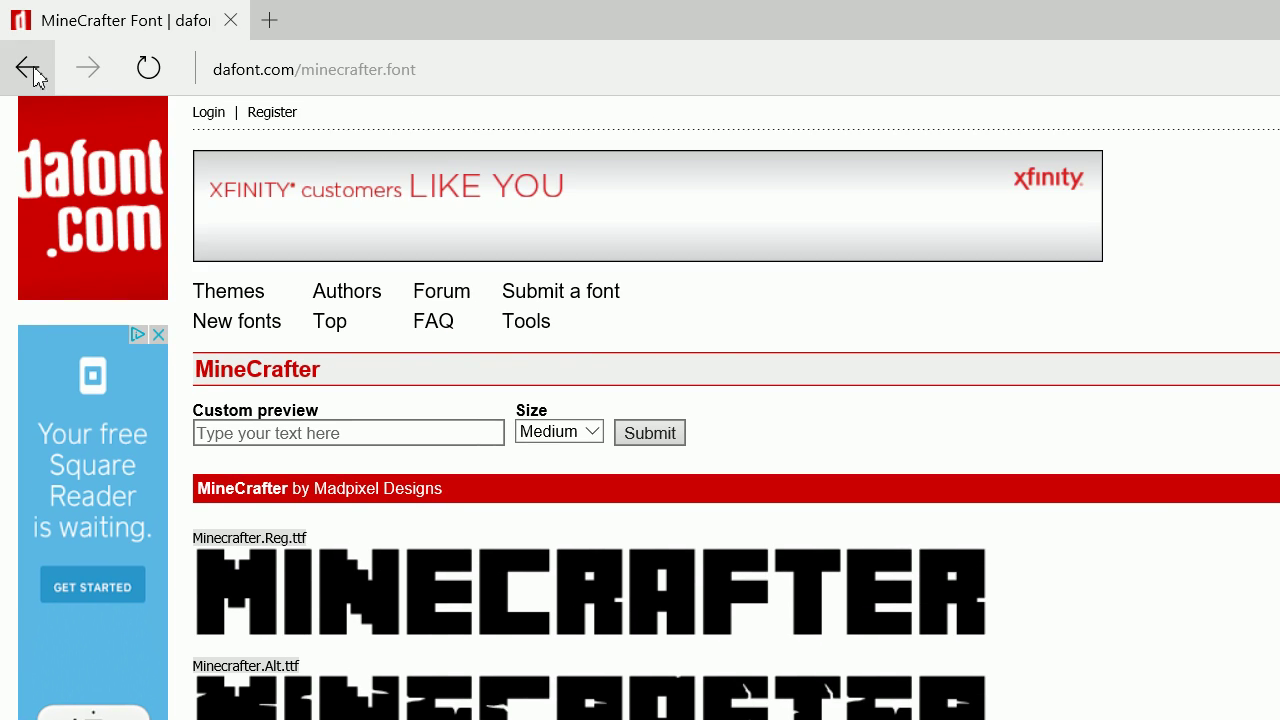
left_click(29, 70)
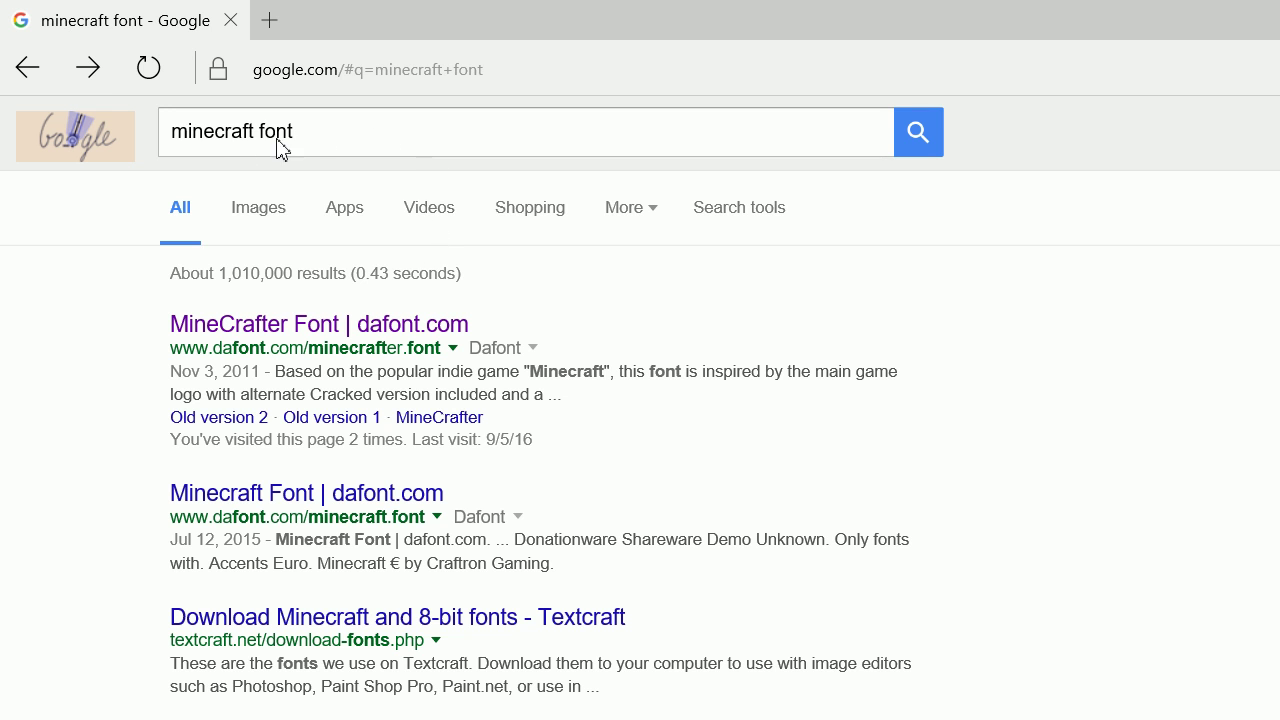
Search 'disney font' and view the 1001 Fonts Walt Disney fonts page.
double_click(231, 140)
type("micky moun")
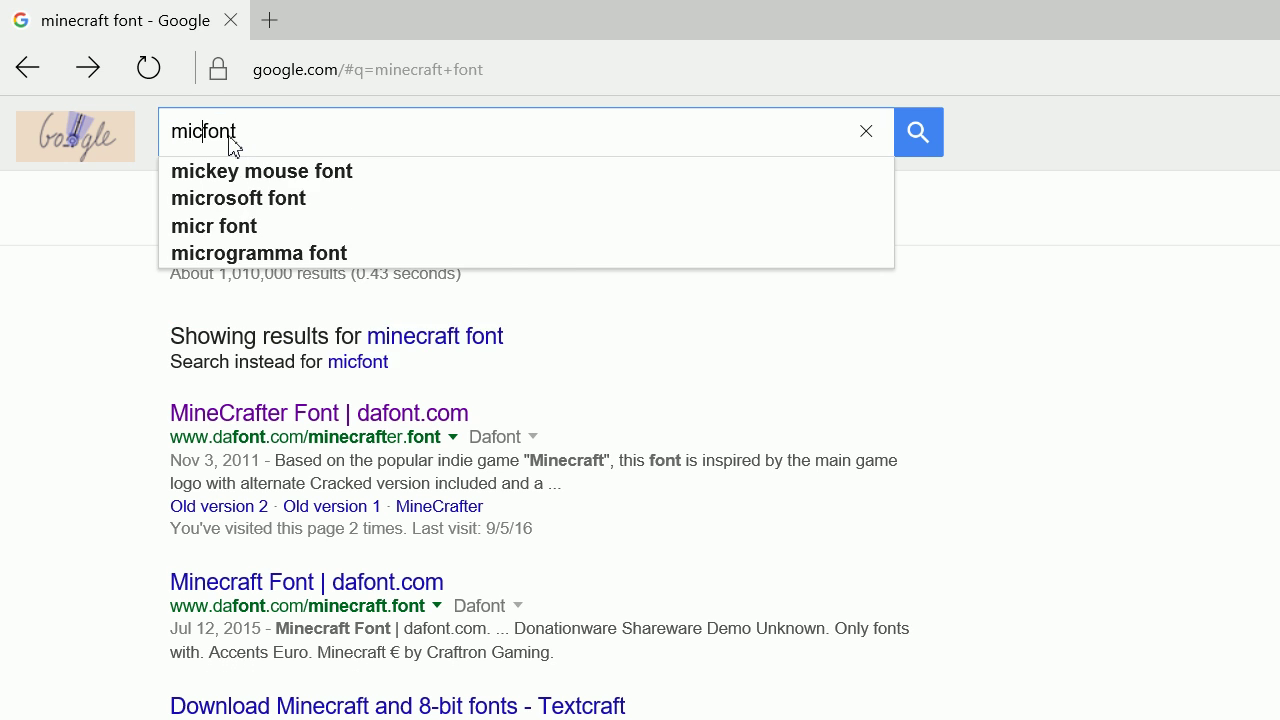
key("BackSpace")
key("BackSpace")
key("BackSpace")
key("BackSpace")
key("BackSpace")
key("BackSpace")
key("BackSpace")
key("BackSpace")
key("BackSpace")
key("BackSpace")
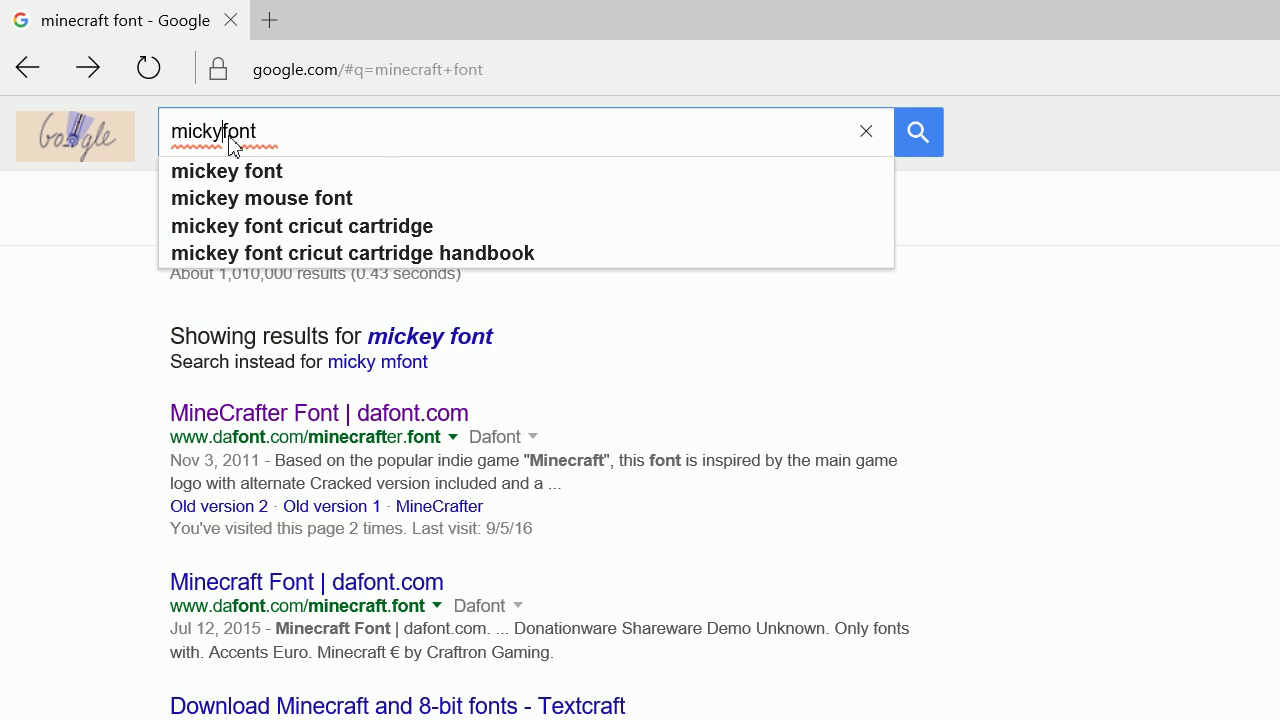
type("disney")
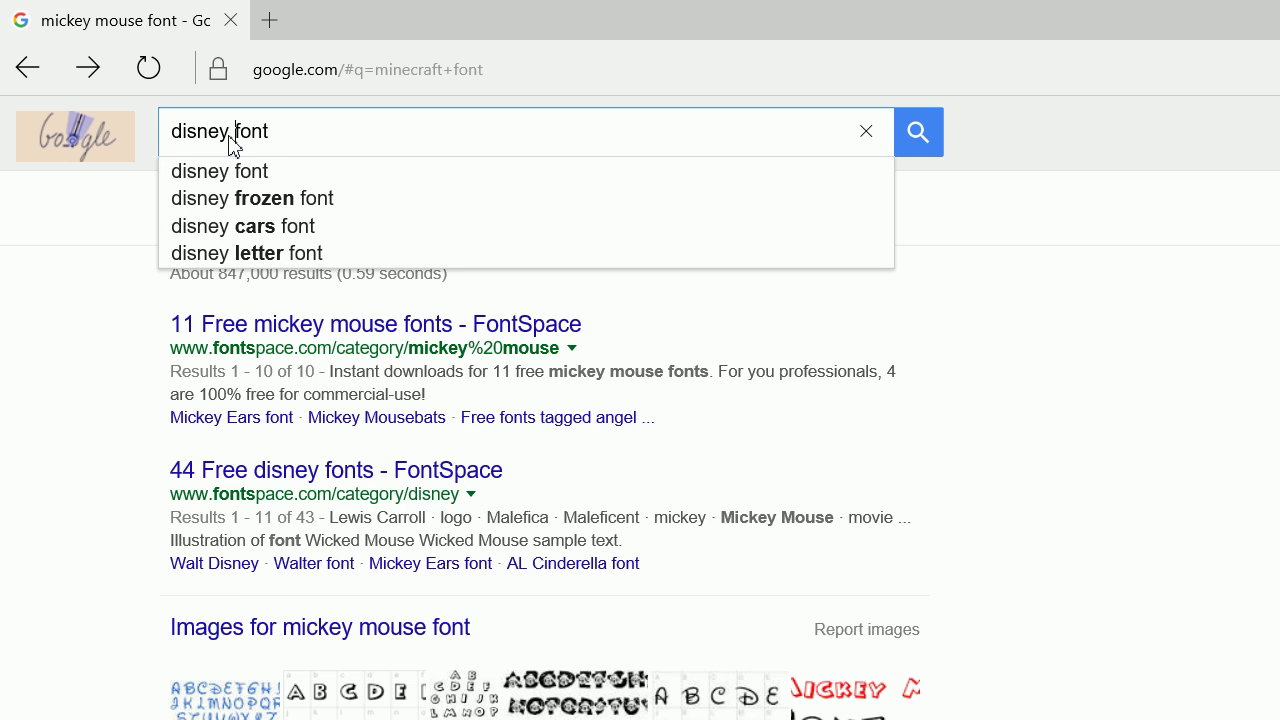
key("Return")
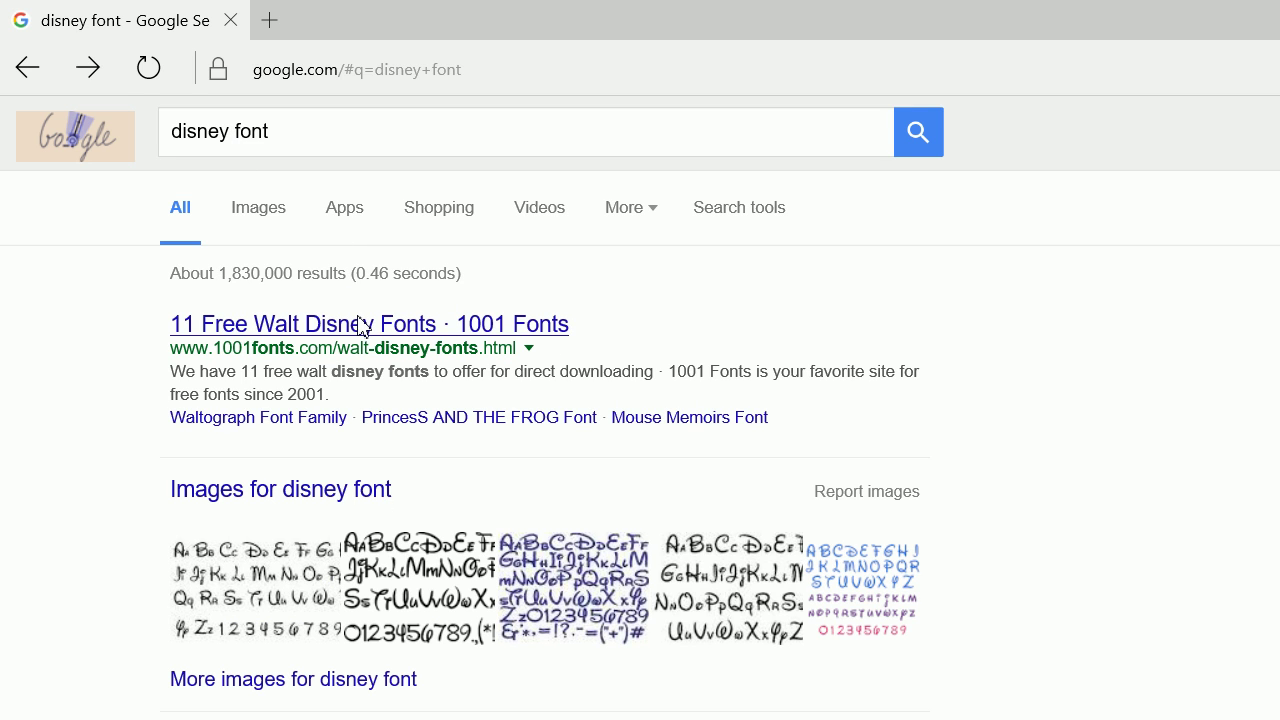
left_click(360, 325)
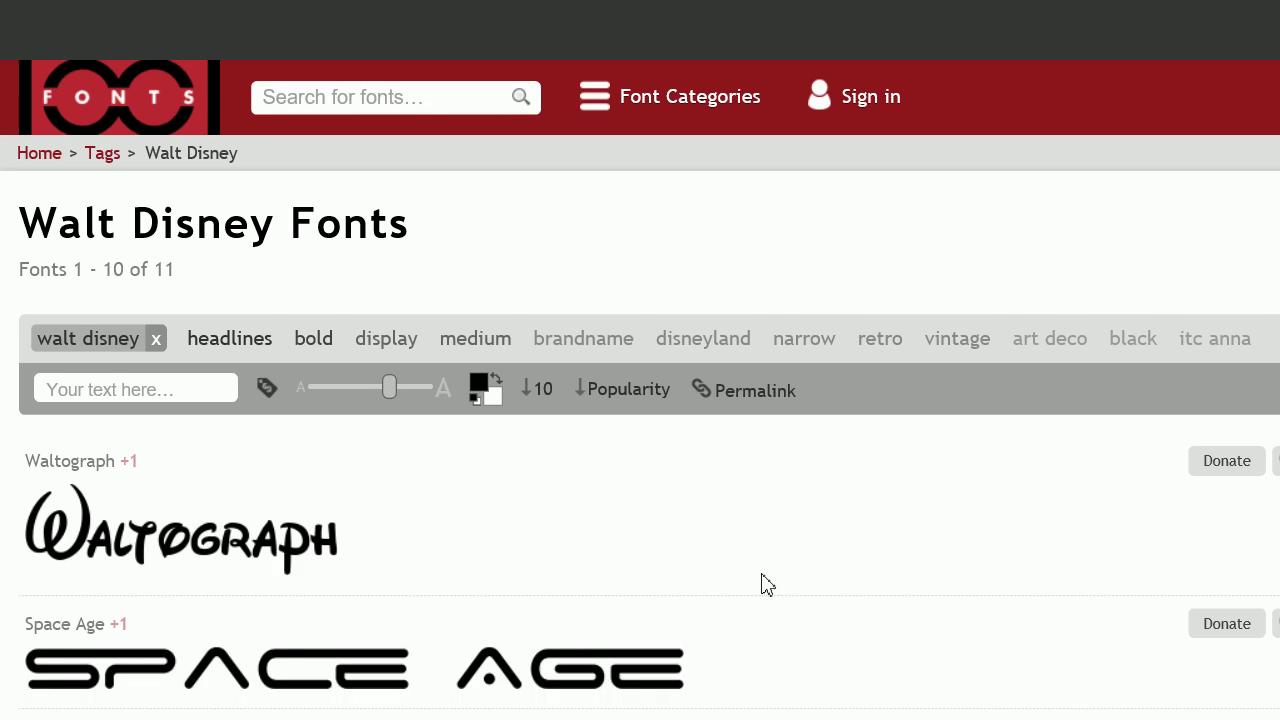
scroll(763, 586, "down", 3)
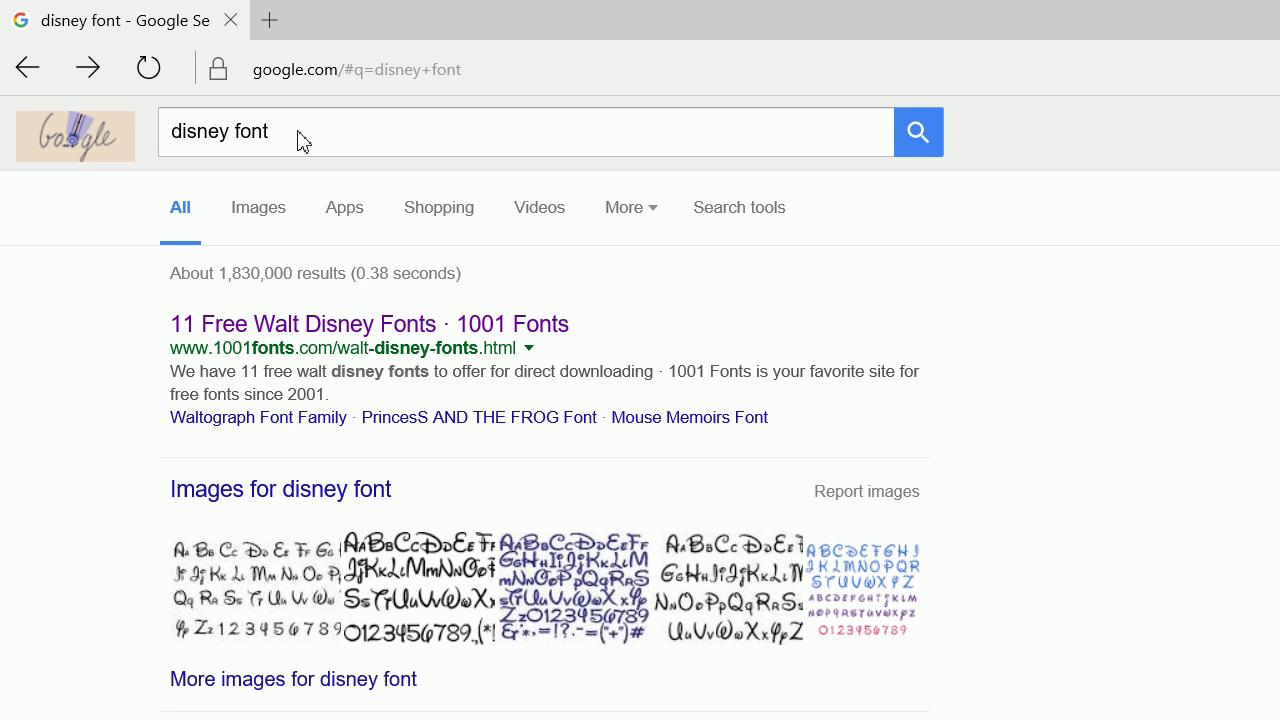
left_click_drag(300, 137, 166, 140)
double_click(200, 140)
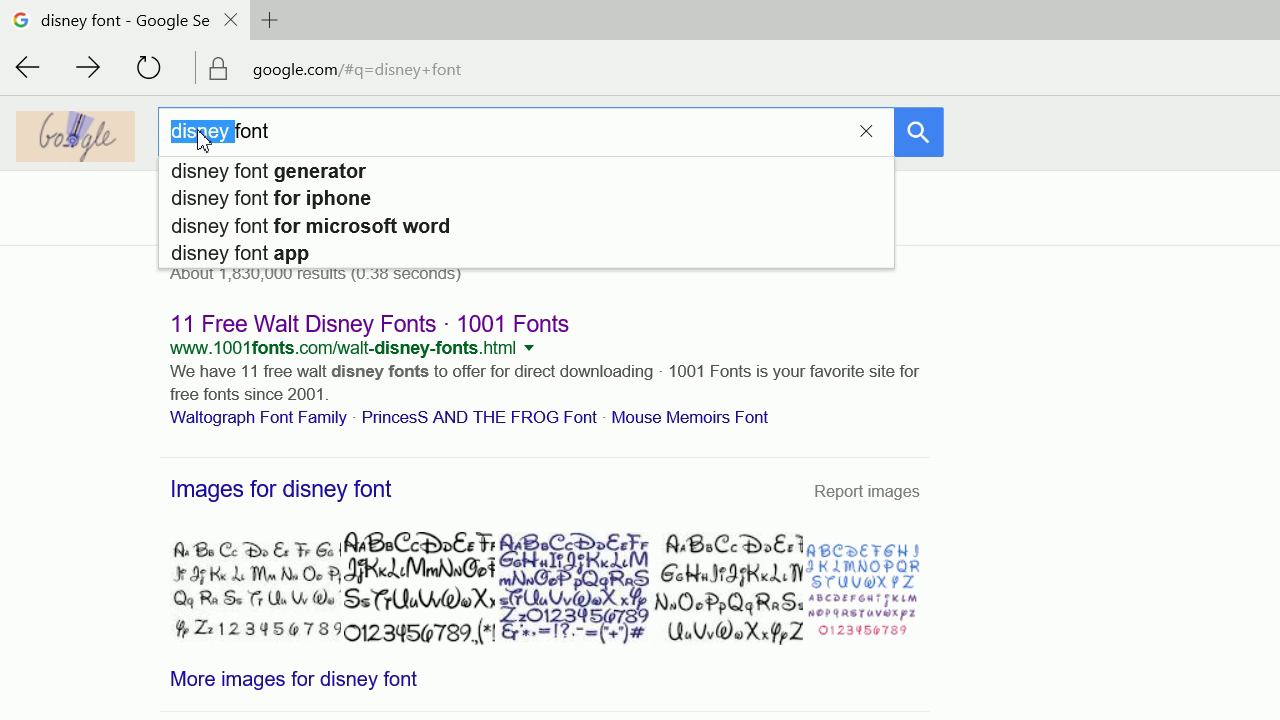
Search Google for 'food font' and open the 1001 Fonts Food Fonts result.
type("d")
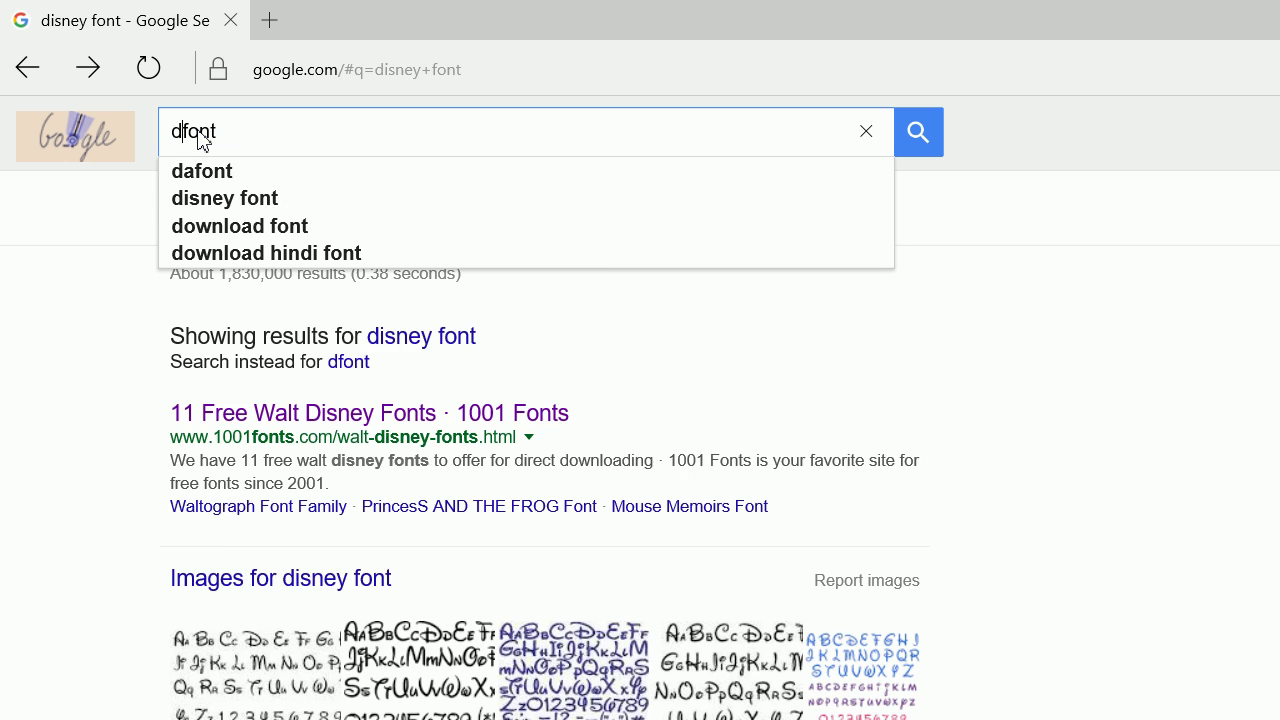
key("BackSpace")
type("food")
key("Return")
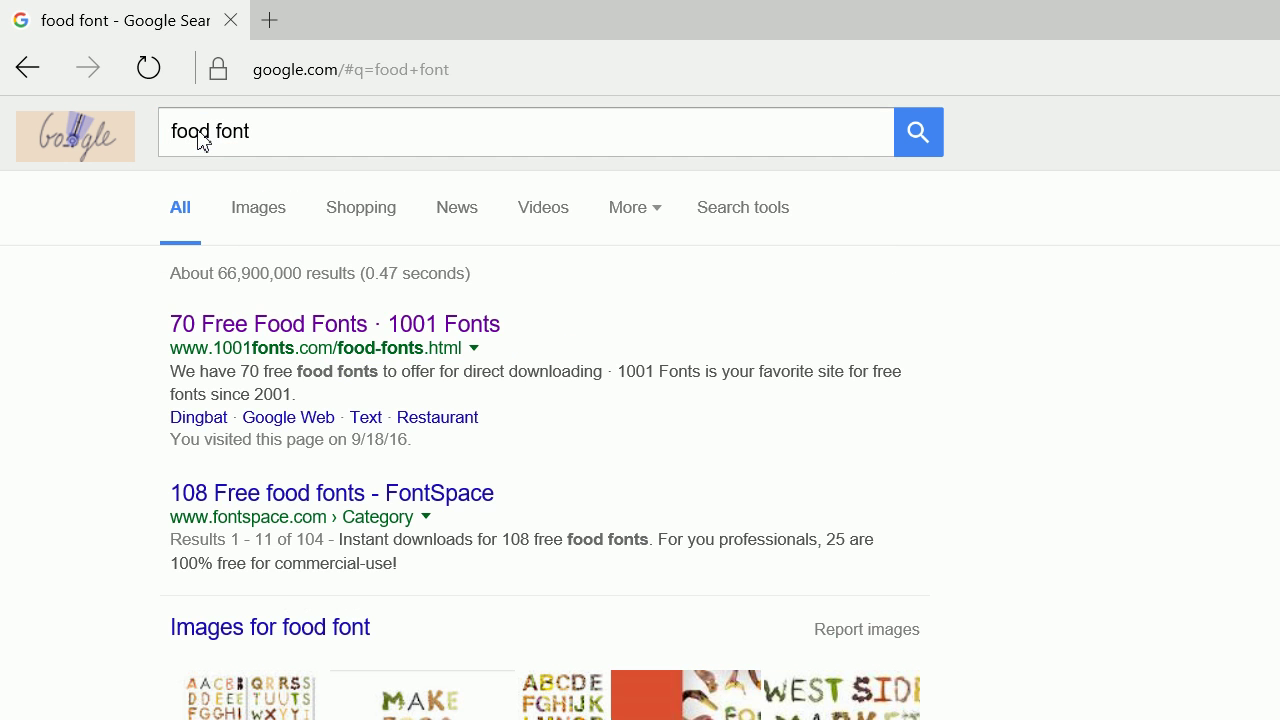
left_click(334, 326)
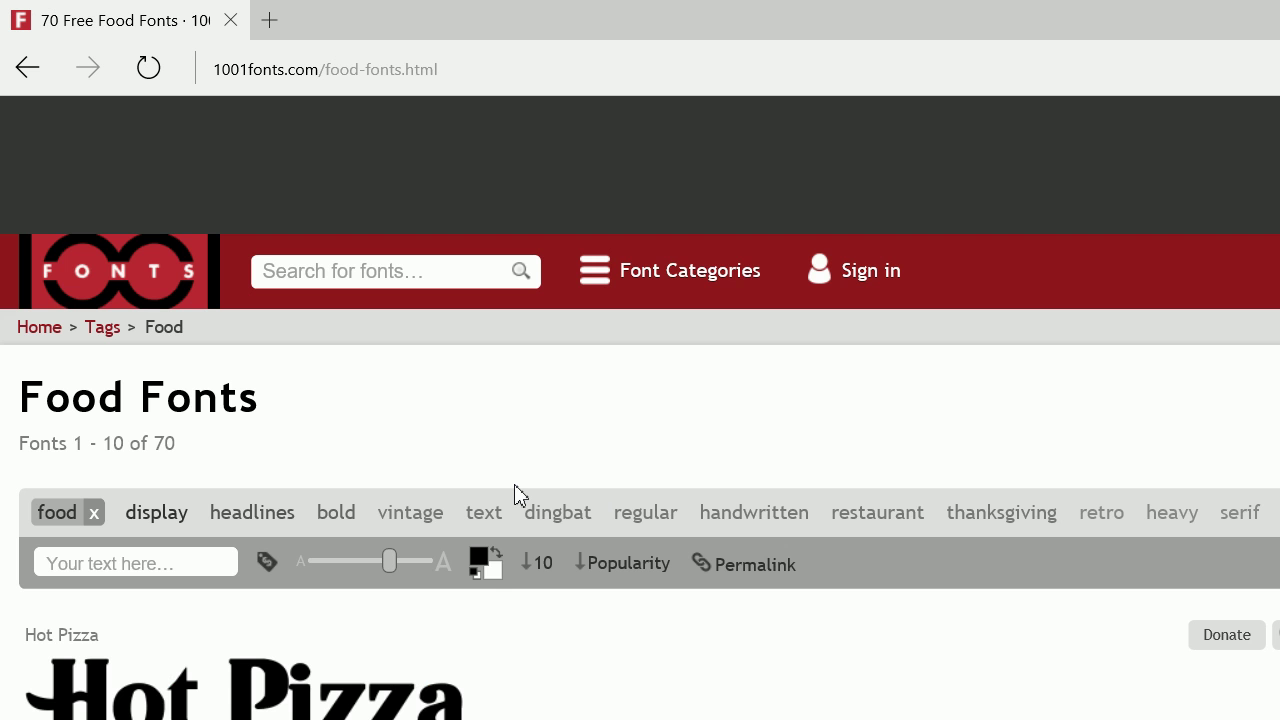
Move to page 2 of the 70 Free Food Fonts listing.
scroll(514, 484, "down", 2)
scroll(514, 486, "down", 10)
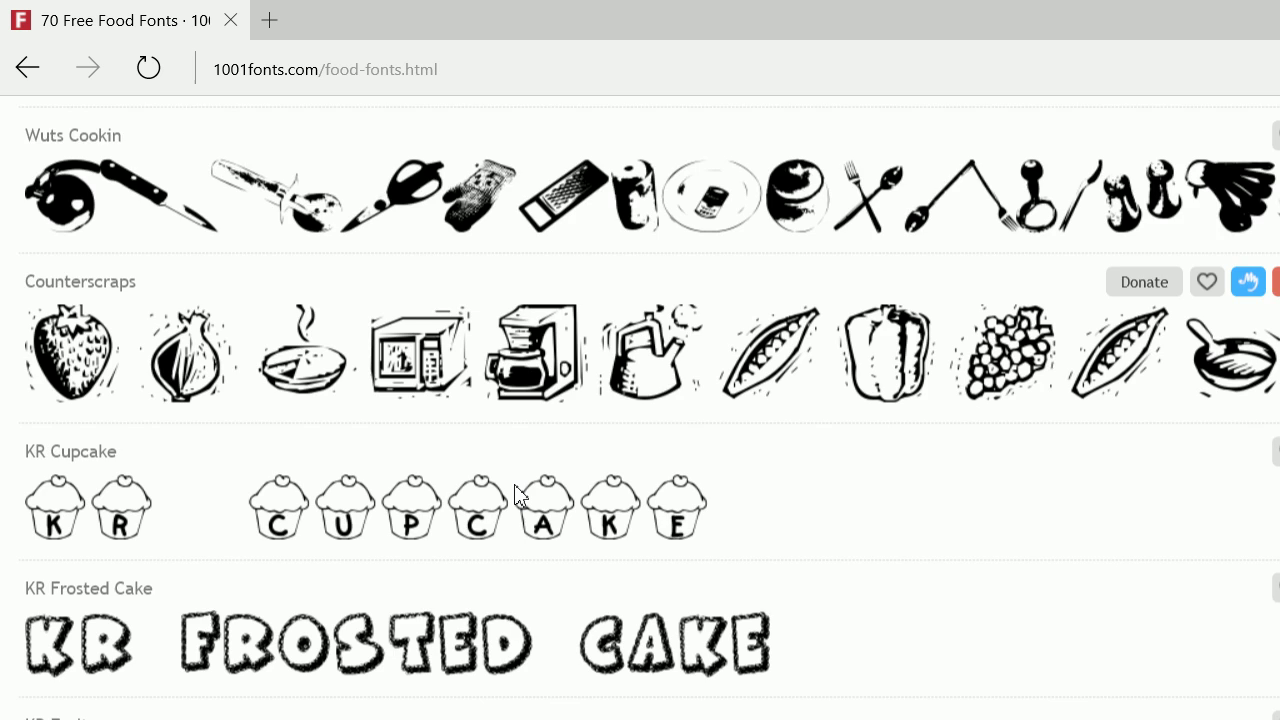
scroll(516, 494, "down", 9)
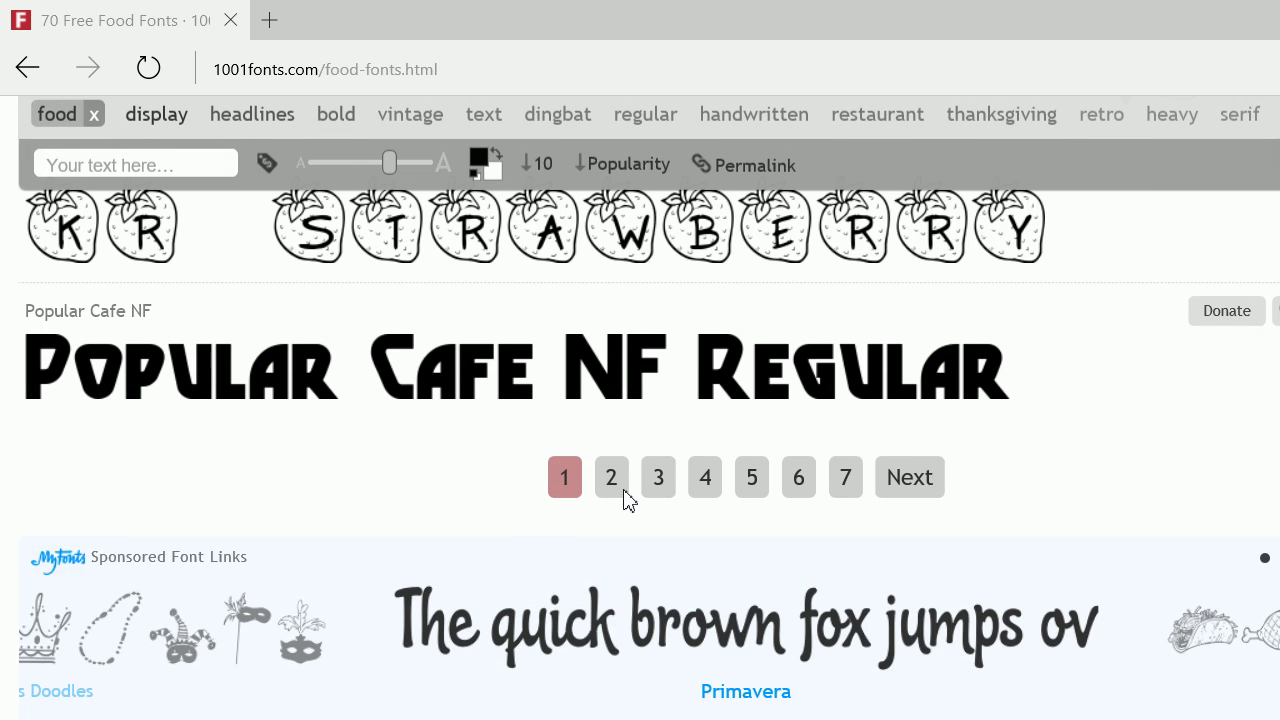
left_click(612, 480)
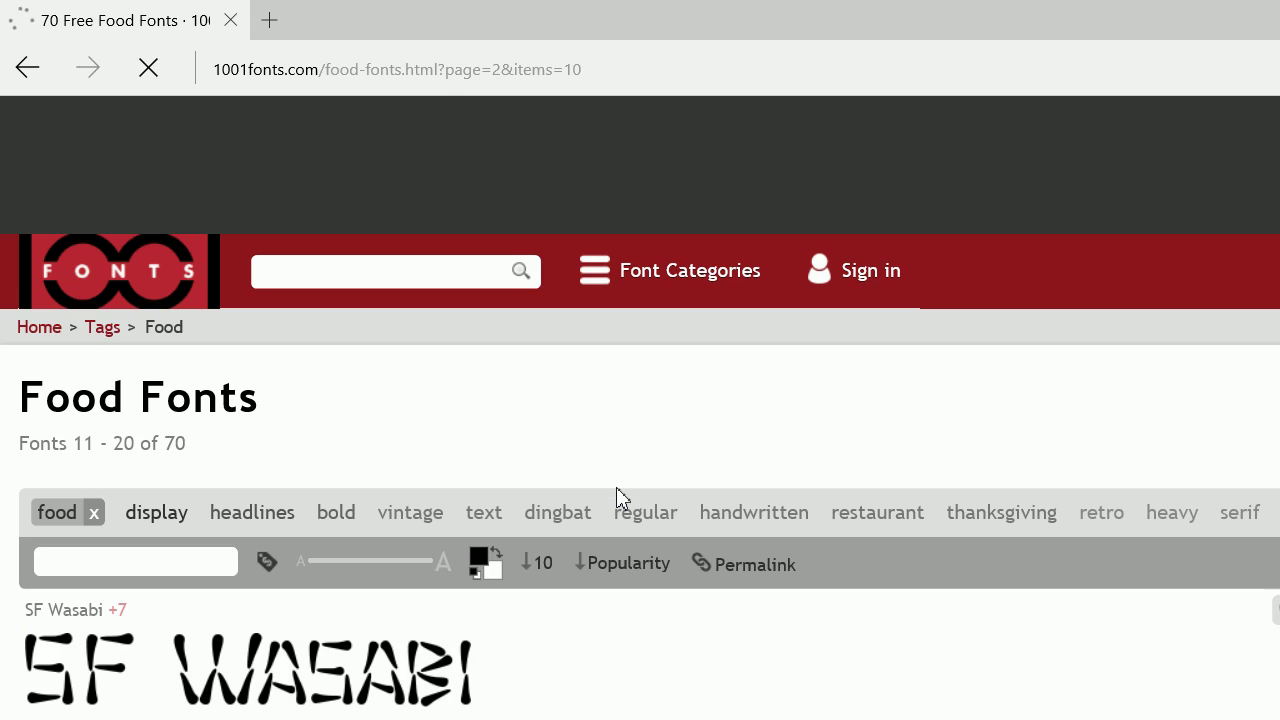
scroll(668, 580, "down", 9)
scroll(661, 543, "down", 7)
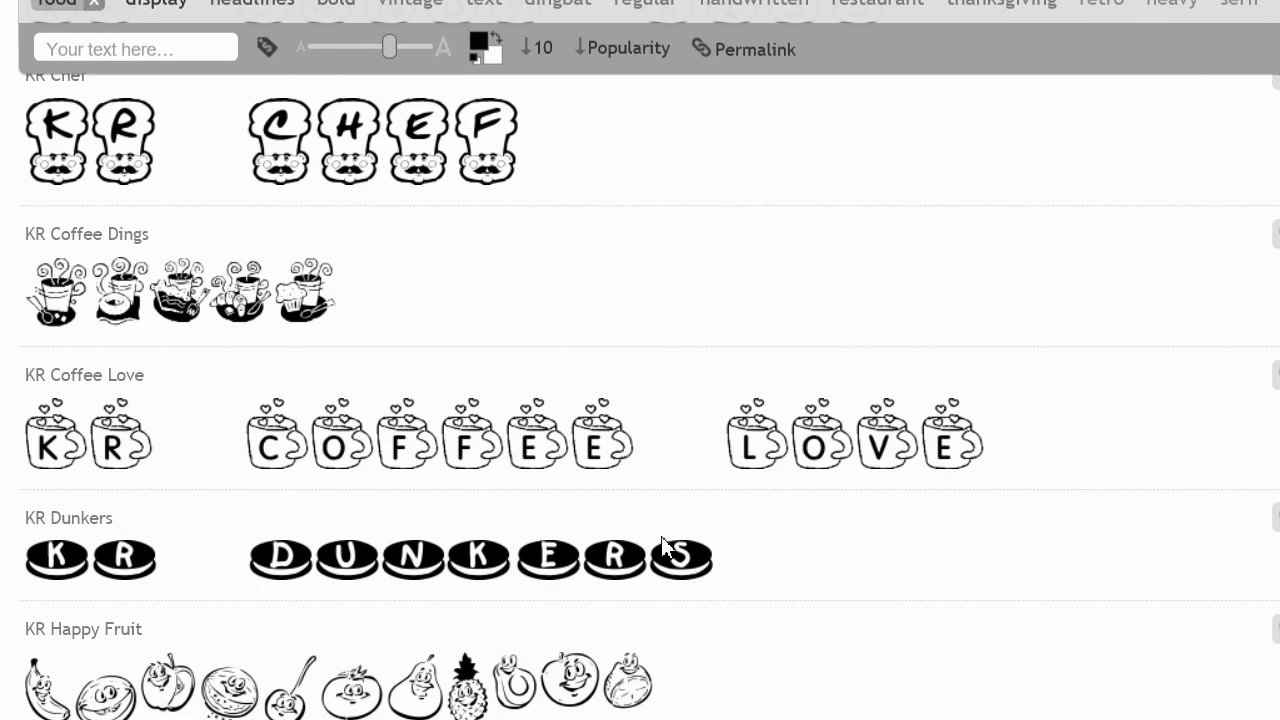
scroll(662, 545, "up", 15)
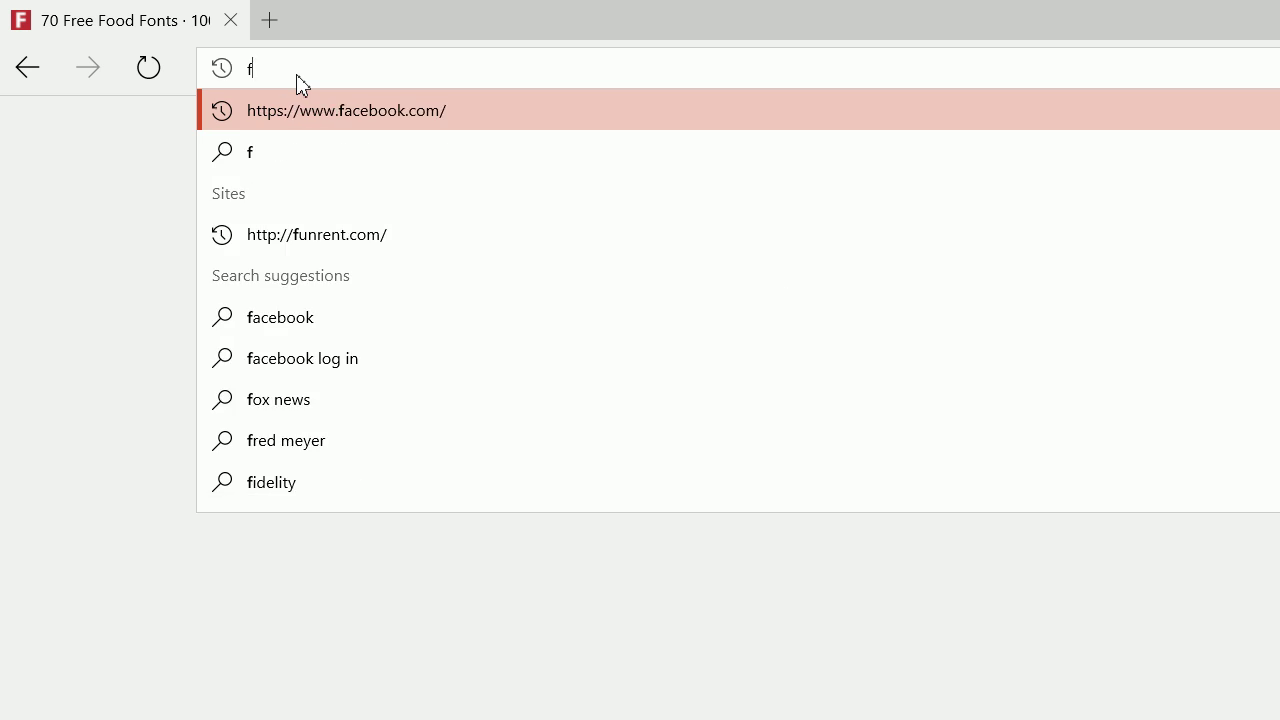
key("BackSpace")
Go back to Google and search for 'symbol font'.
type("google.com")
key("Return")
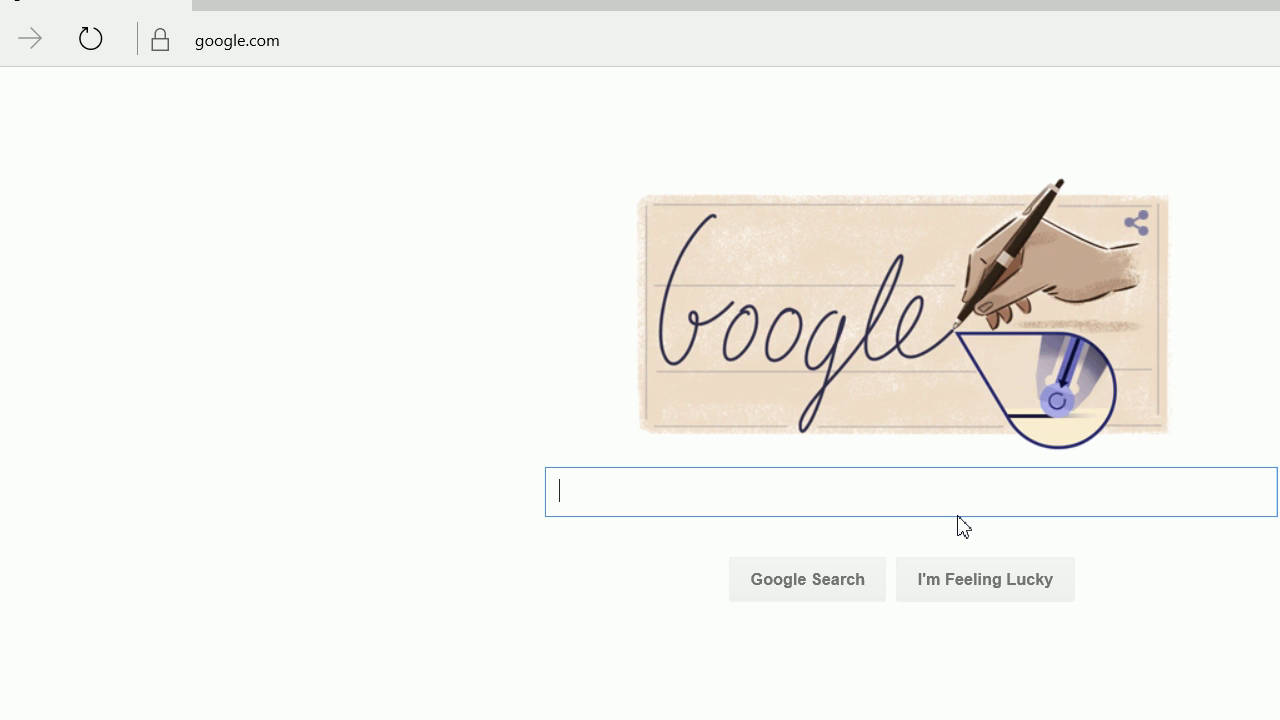
type("sy")
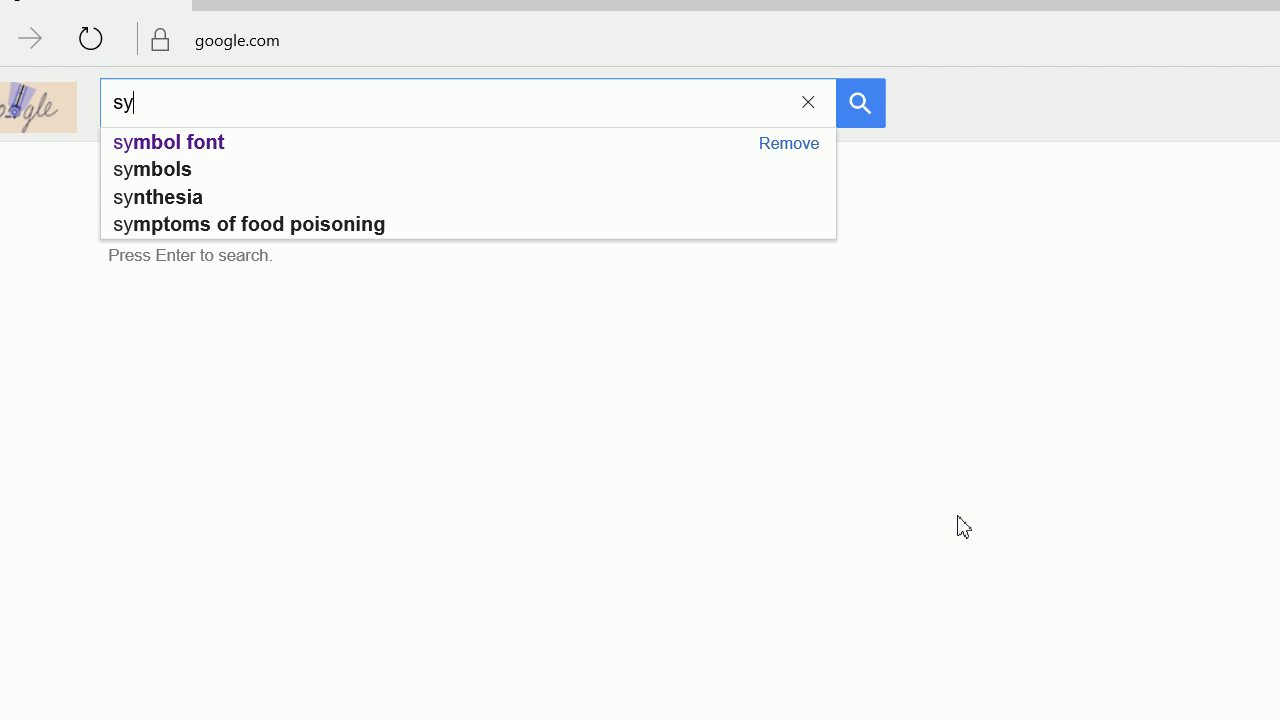
key("Down")
key("Return")
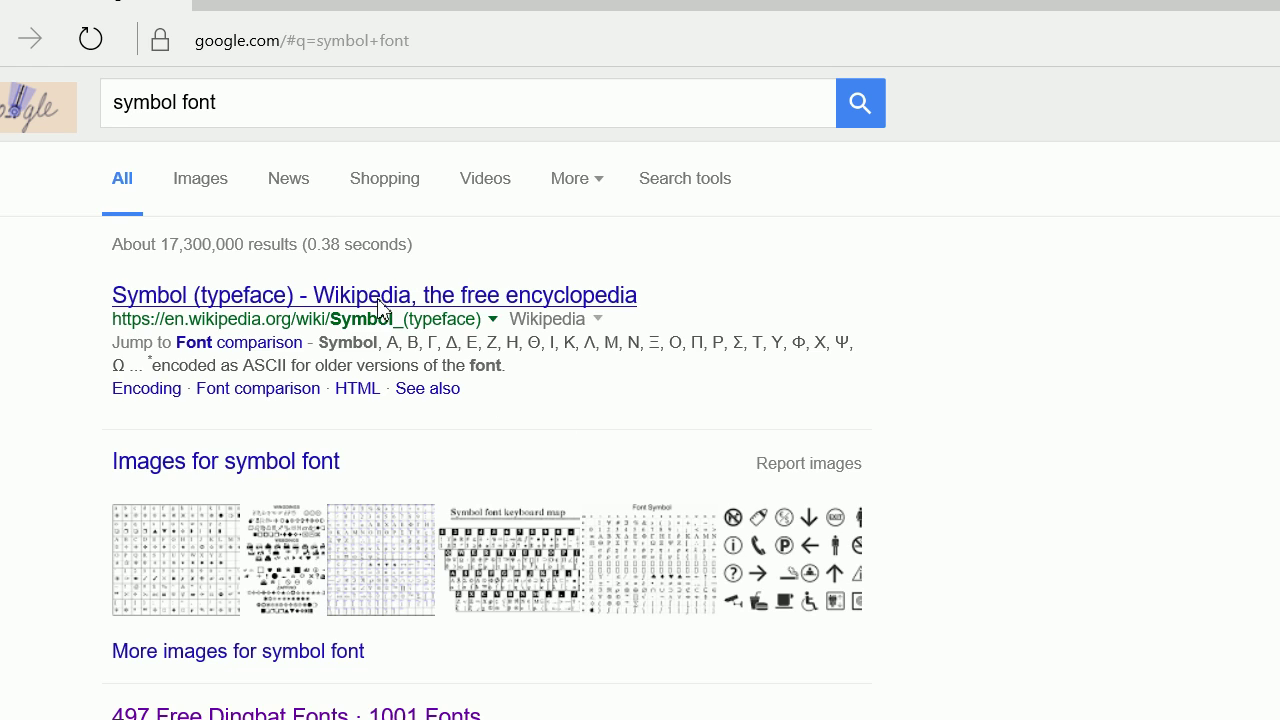
Scroll down the Dingbat Fonts listing and switch to page 2.
scroll(342, 444, "down", 3)
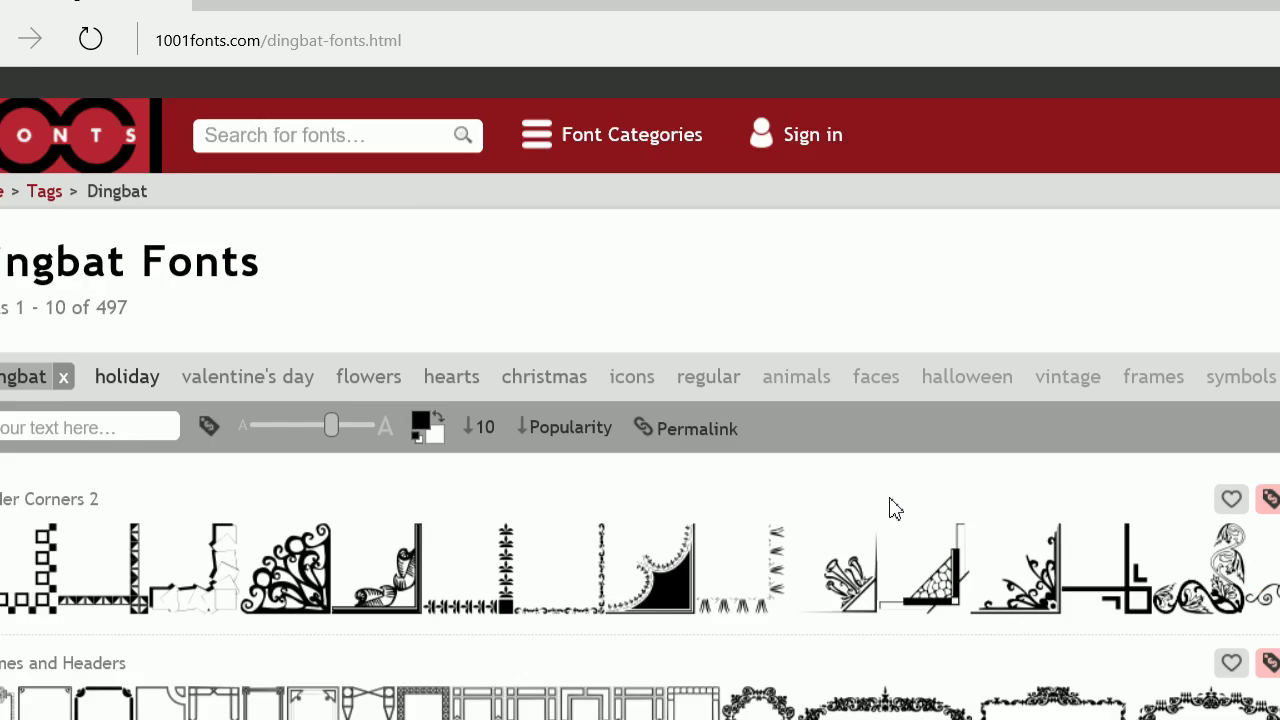
scroll(834, 451, "down", 8)
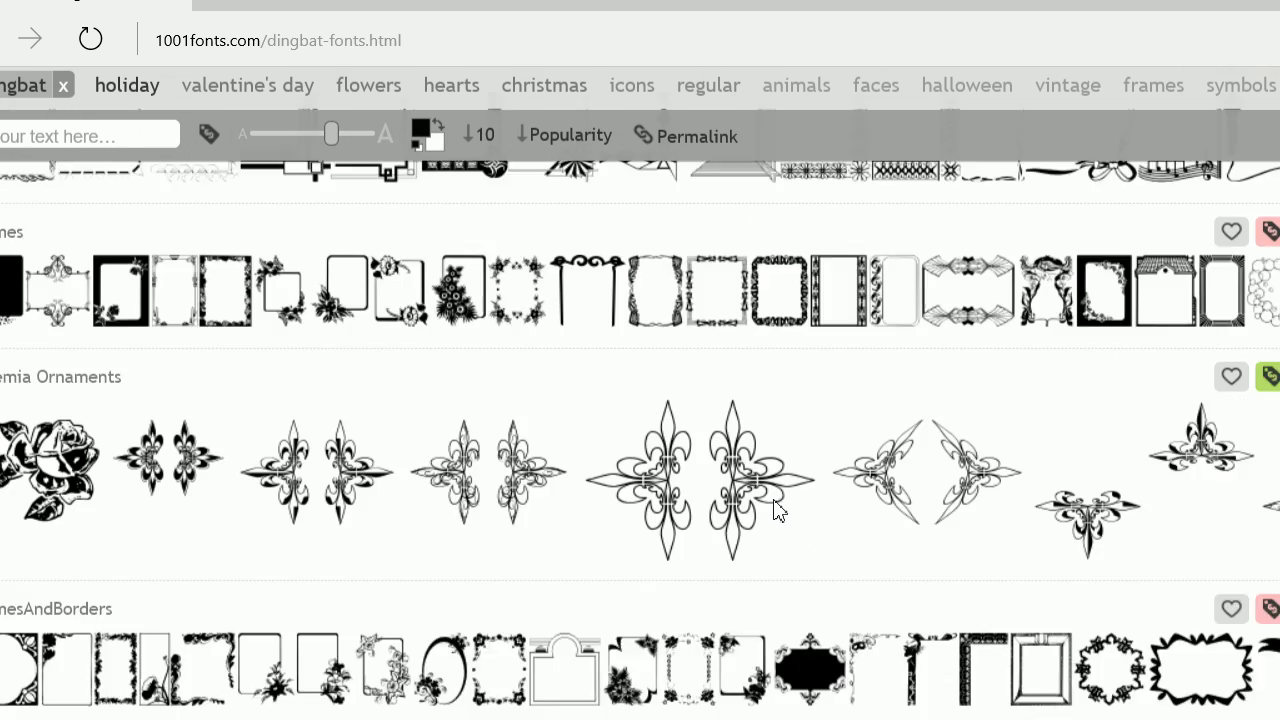
scroll(778, 510, "down", 7)
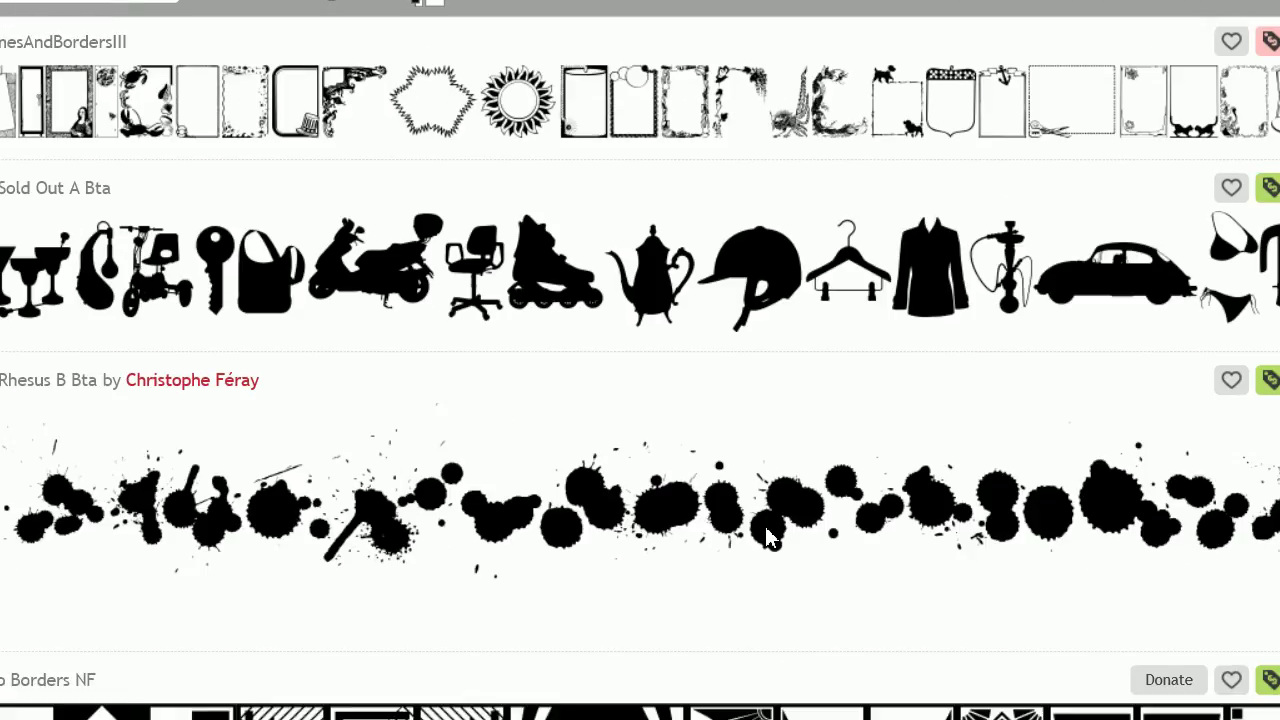
scroll(770, 537, "down", 4)
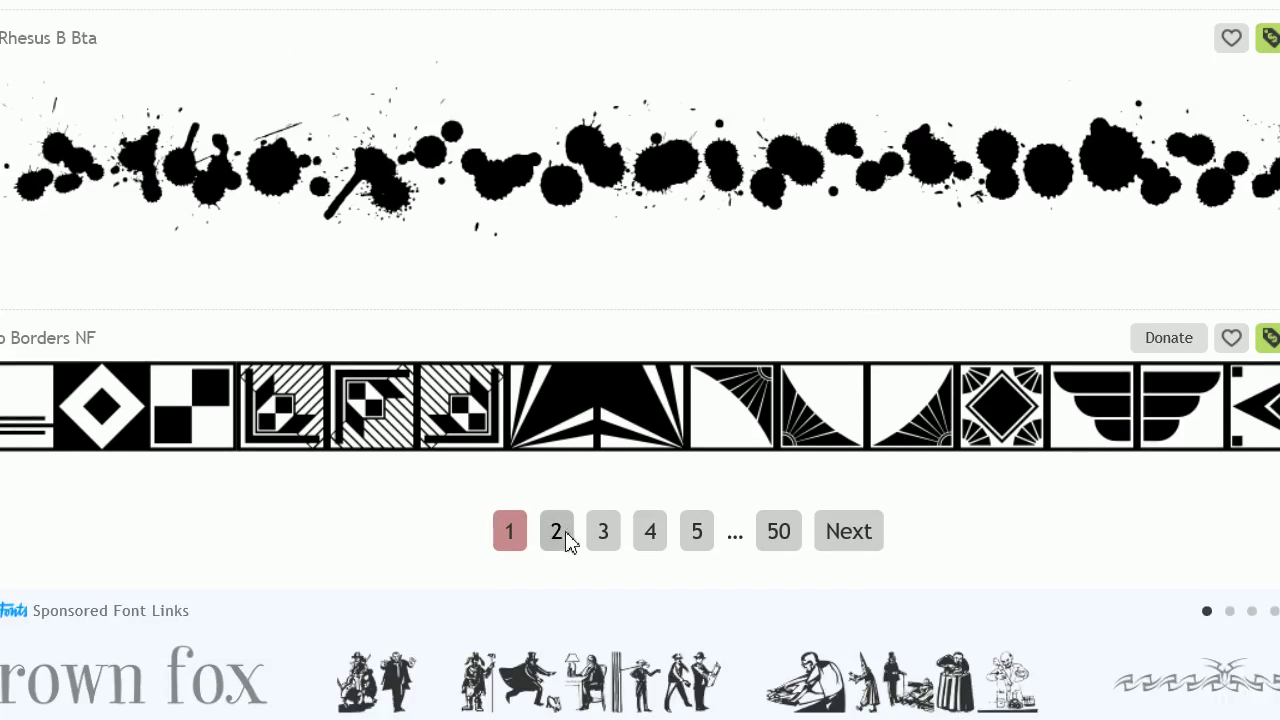
left_click(566, 540)
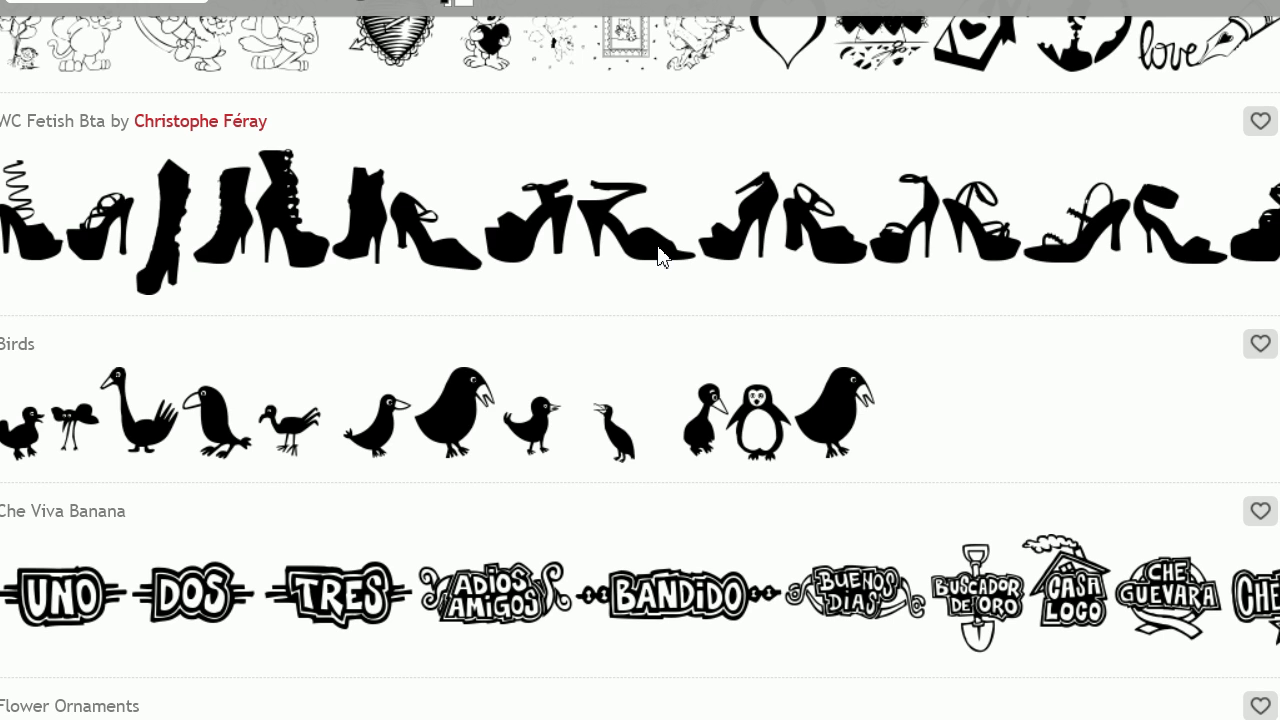
Open WC Fetish Bta's page and browse its character map of 242 shoe symbols.
left_click(660, 257)
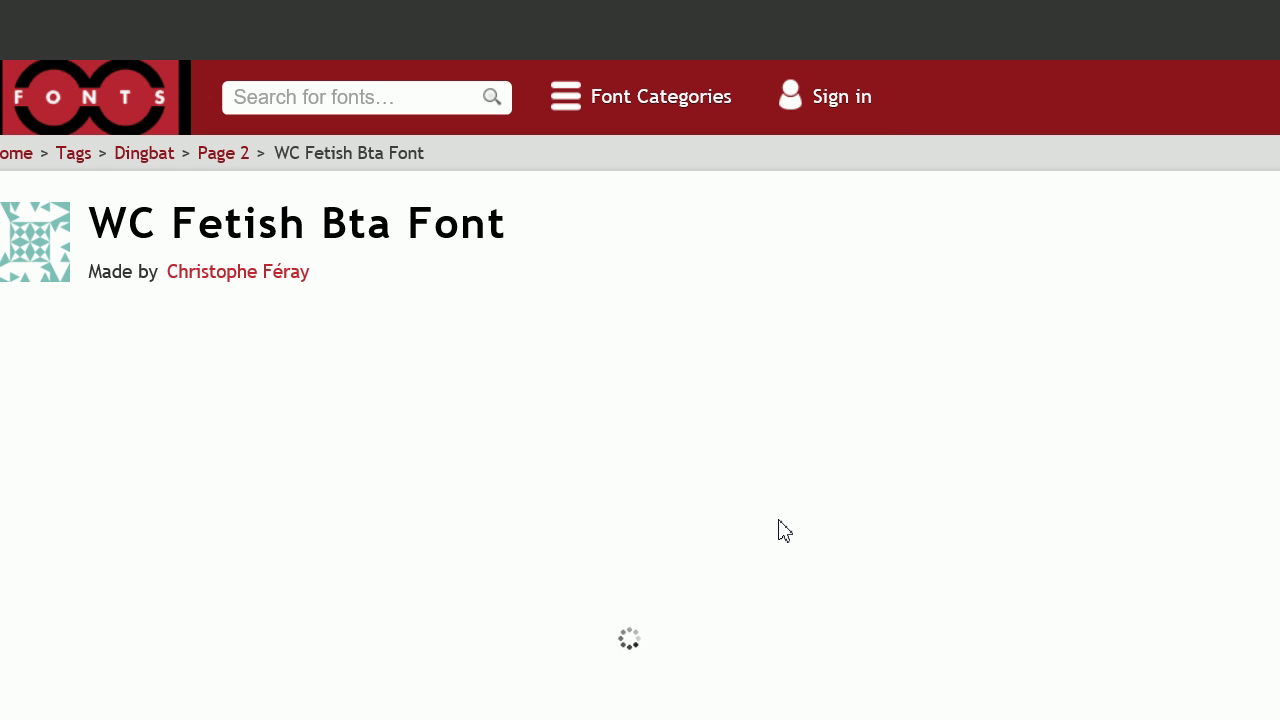
scroll(779, 520, "down", 3)
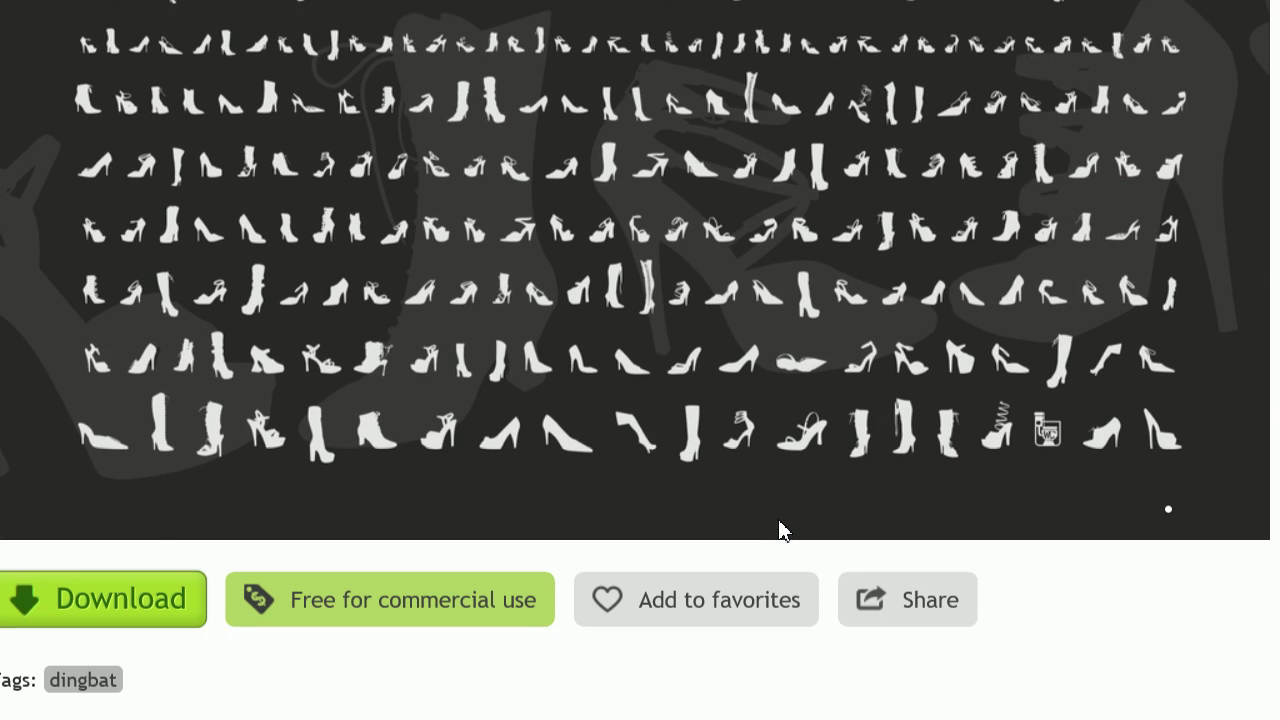
scroll(781, 530, "down", 1)
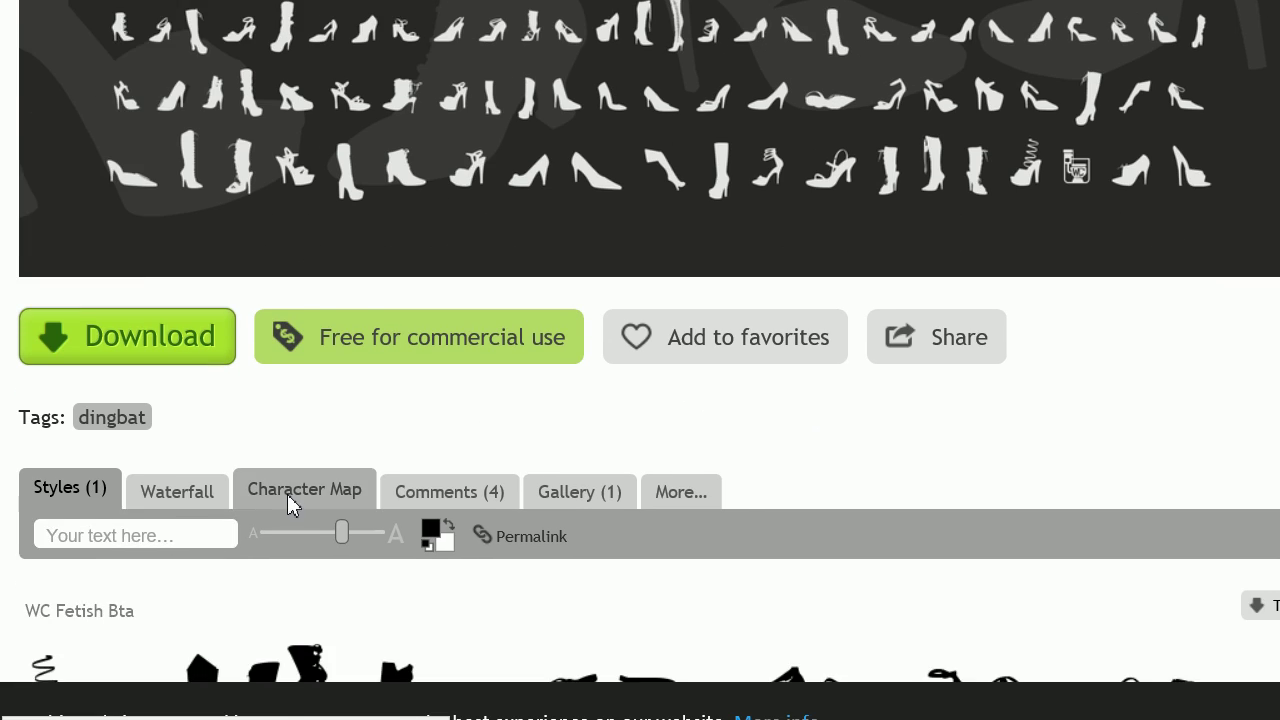
left_click(258, 610)
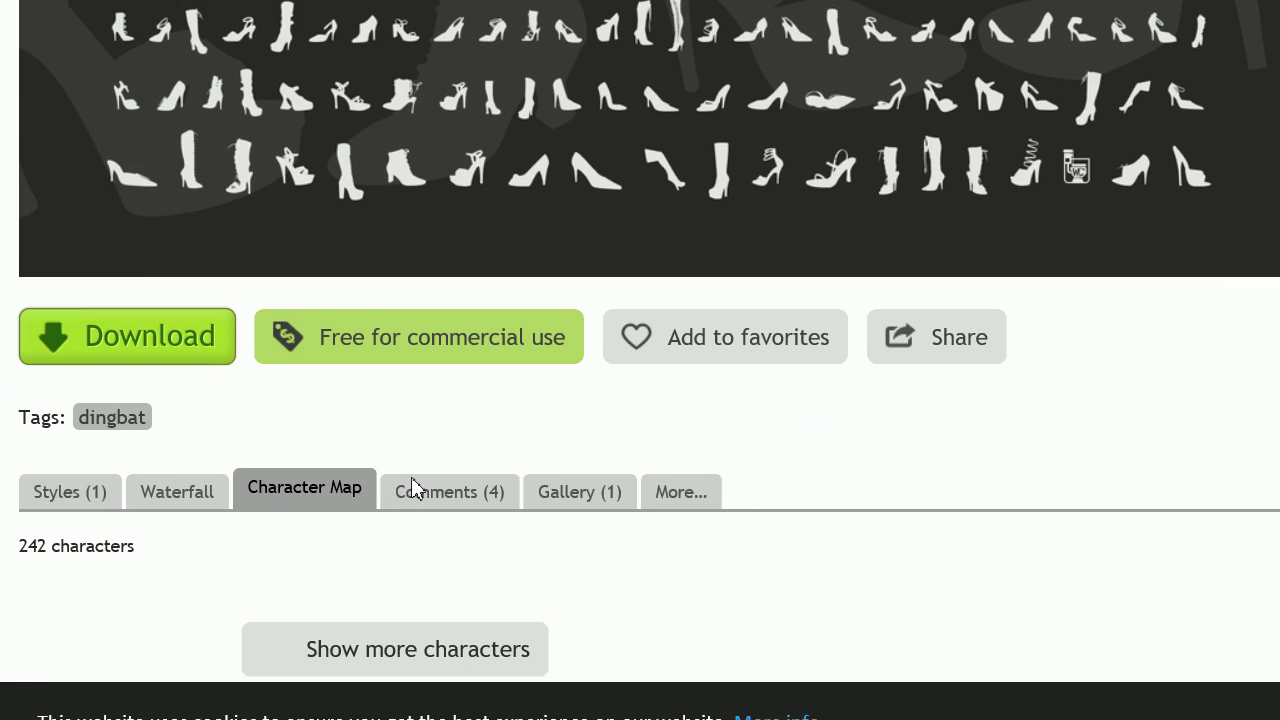
scroll(450, 480, "down", 2)
scroll(570, 403, "down", 2)
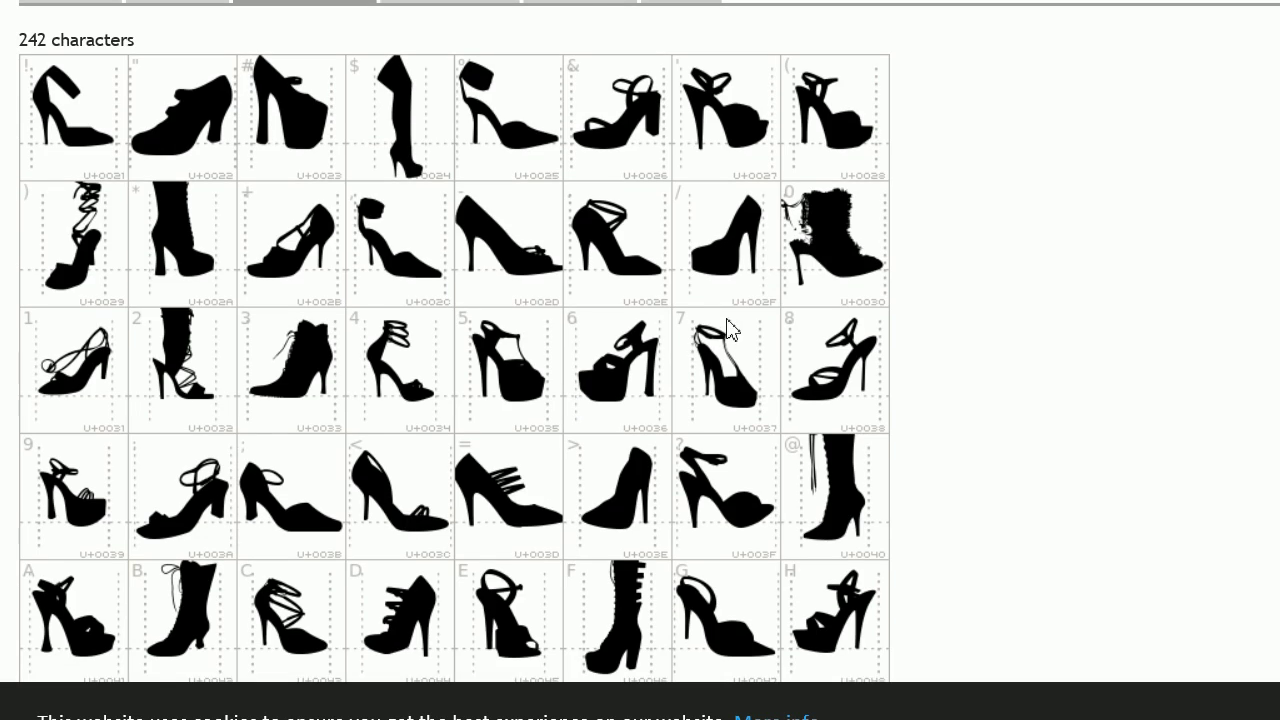
scroll(736, 280, "up", 2)
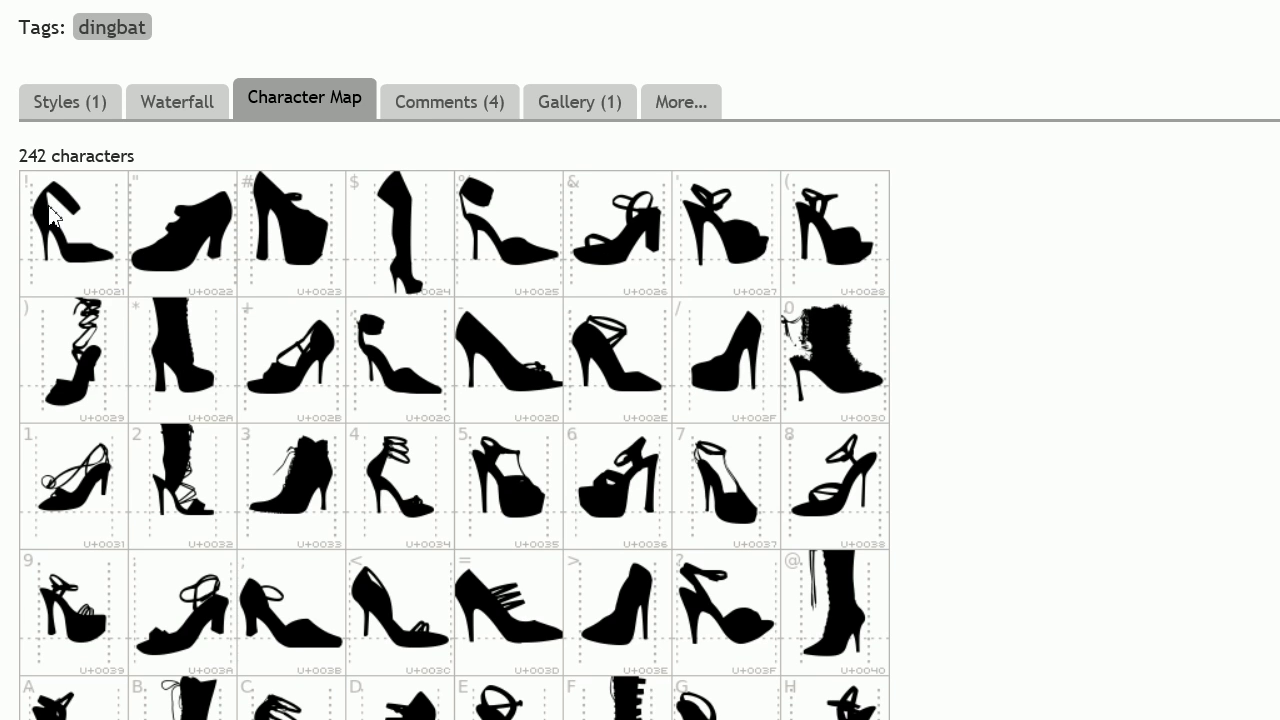
scroll(140, 195, "up", 1)
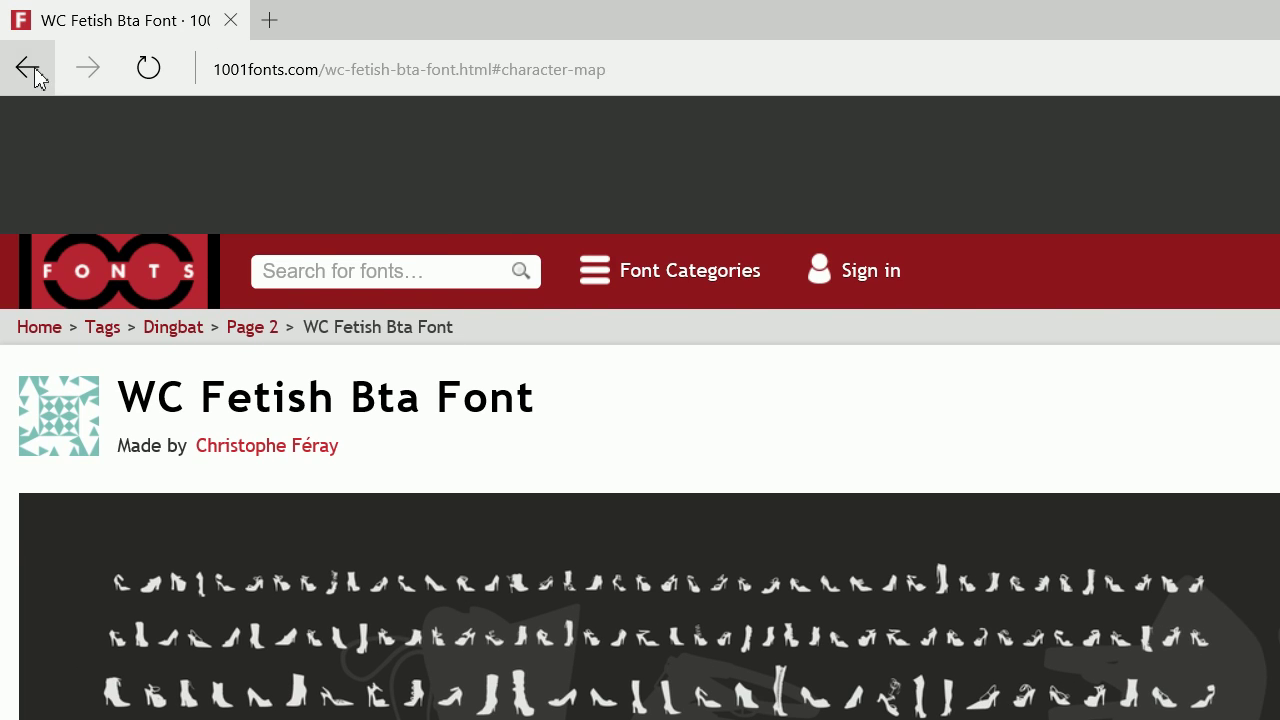
Search google.com for frame fonts and open KG Flavor And Frames Six on FontSpace.
left_click(28, 68)
left_click(355, 78)
type("google.com/")
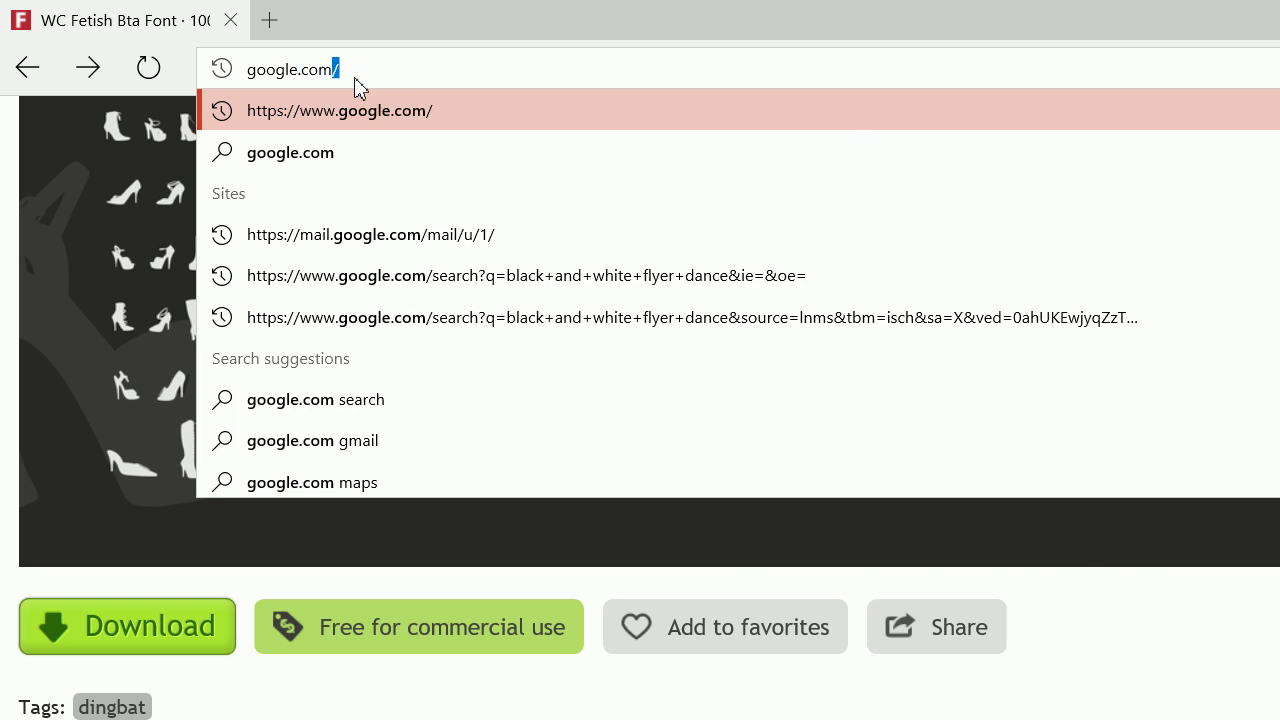
key("Return")
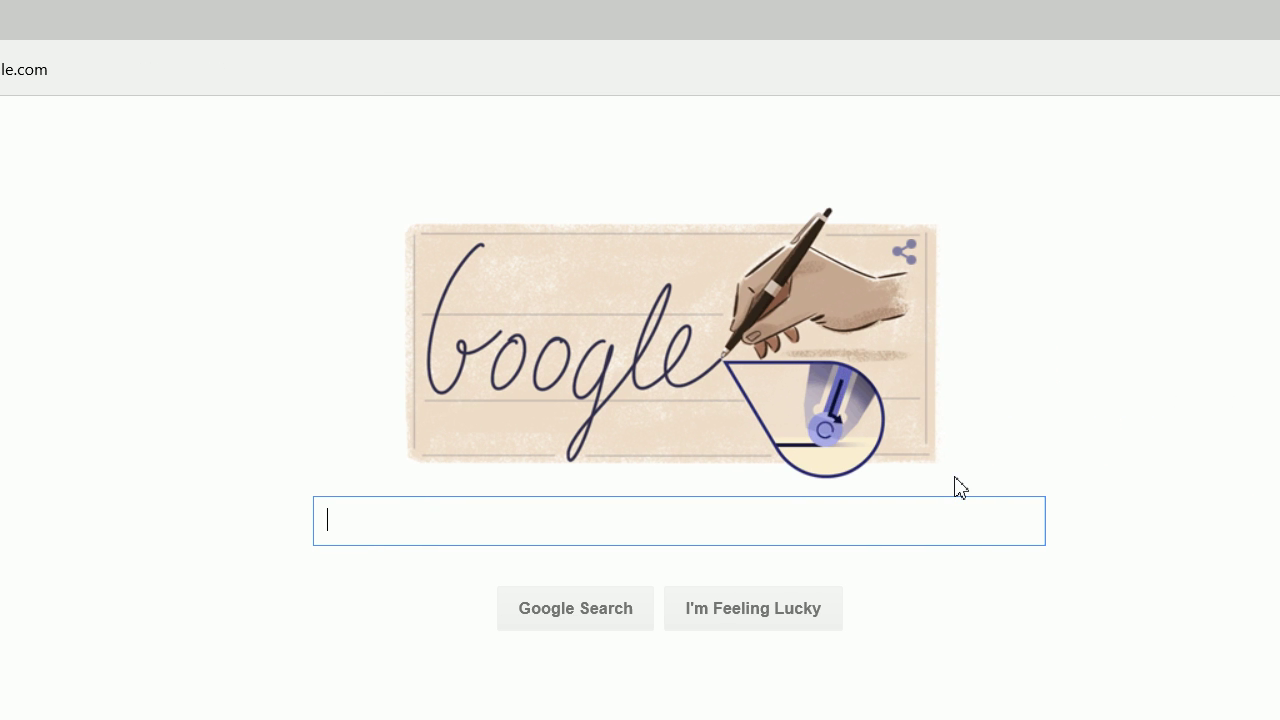
key("Return")
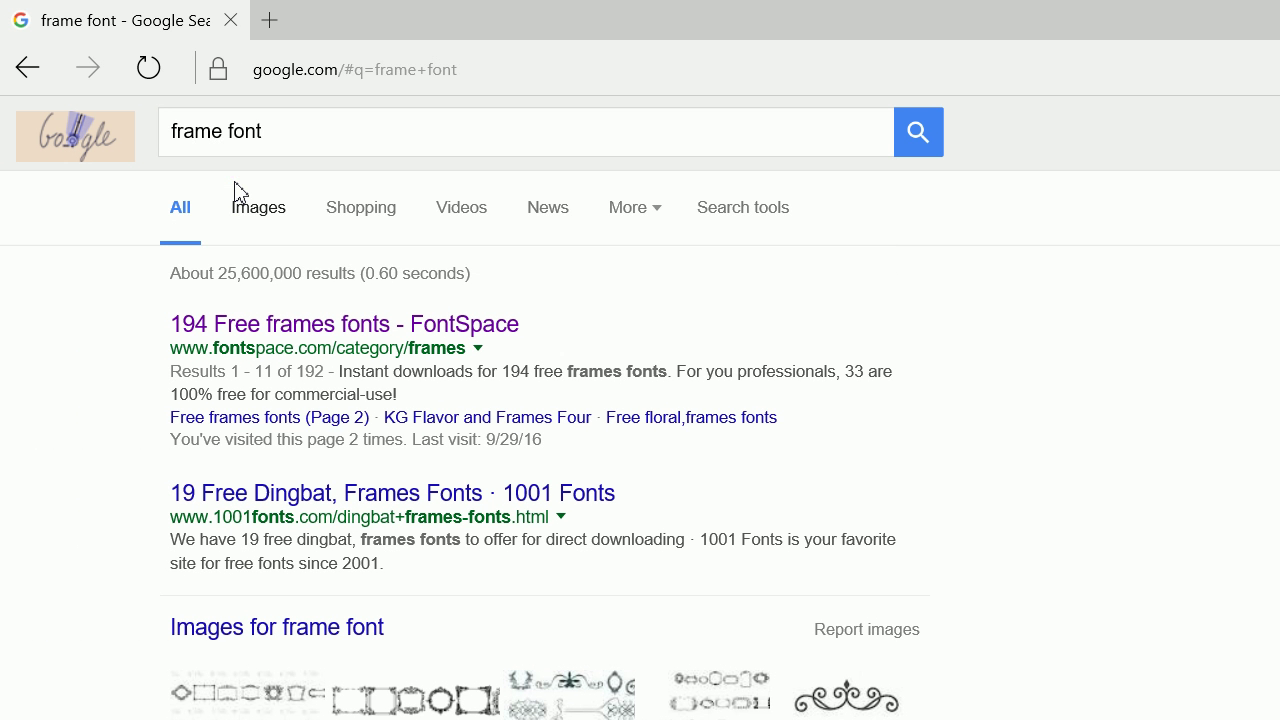
left_click(286, 326)
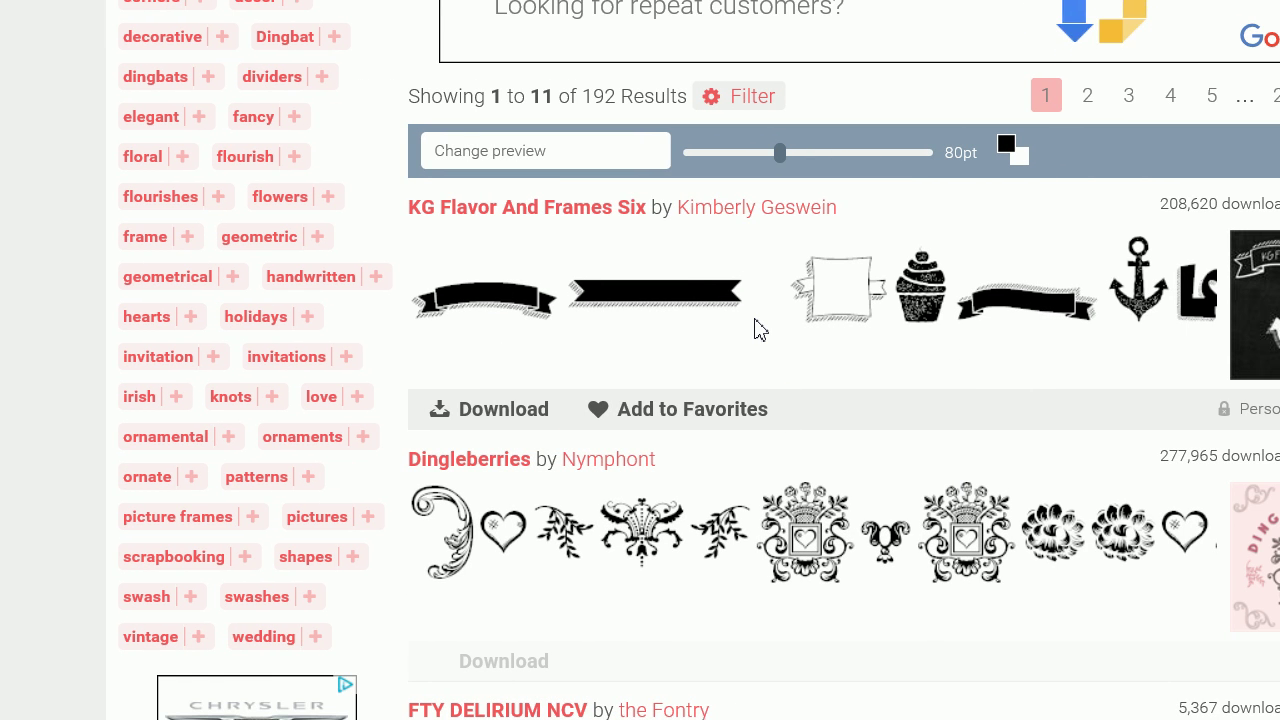
left_click(757, 328)
scroll(871, 491, "down", 4)
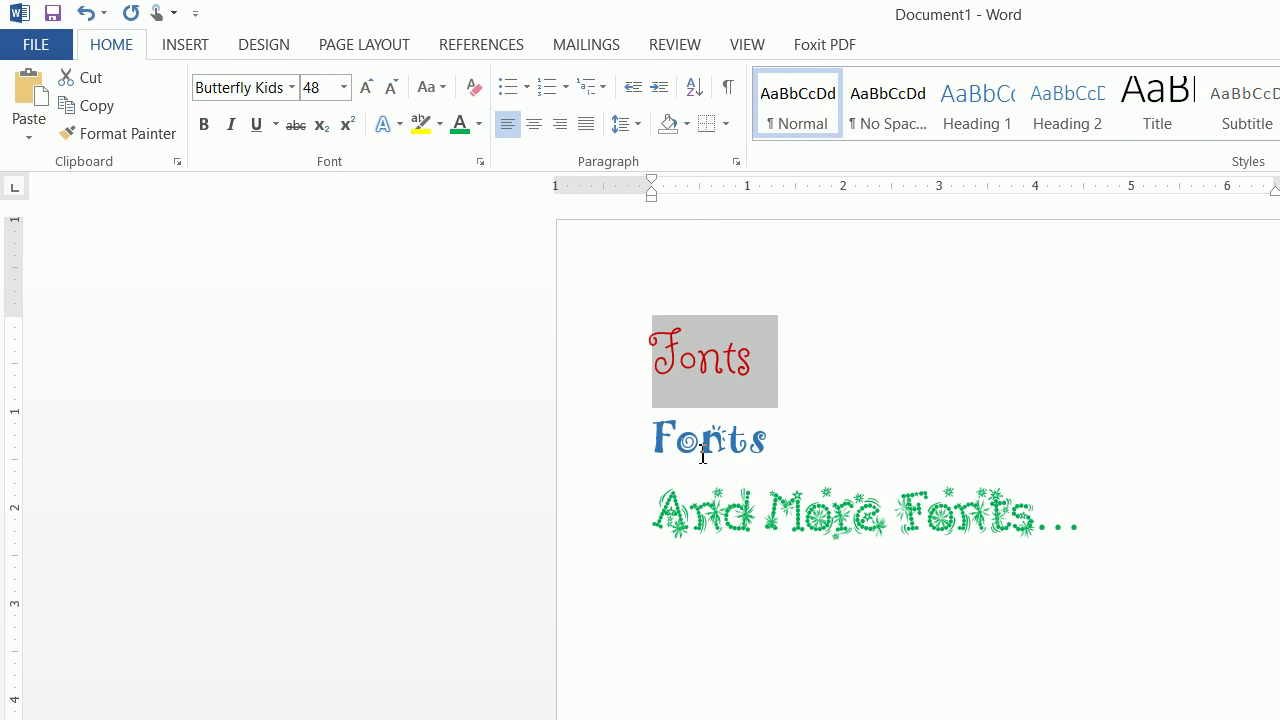
Type J below 'And More Fonts...' and set it to the KG Flavor And Frames Six font.
left_click(1121, 516)
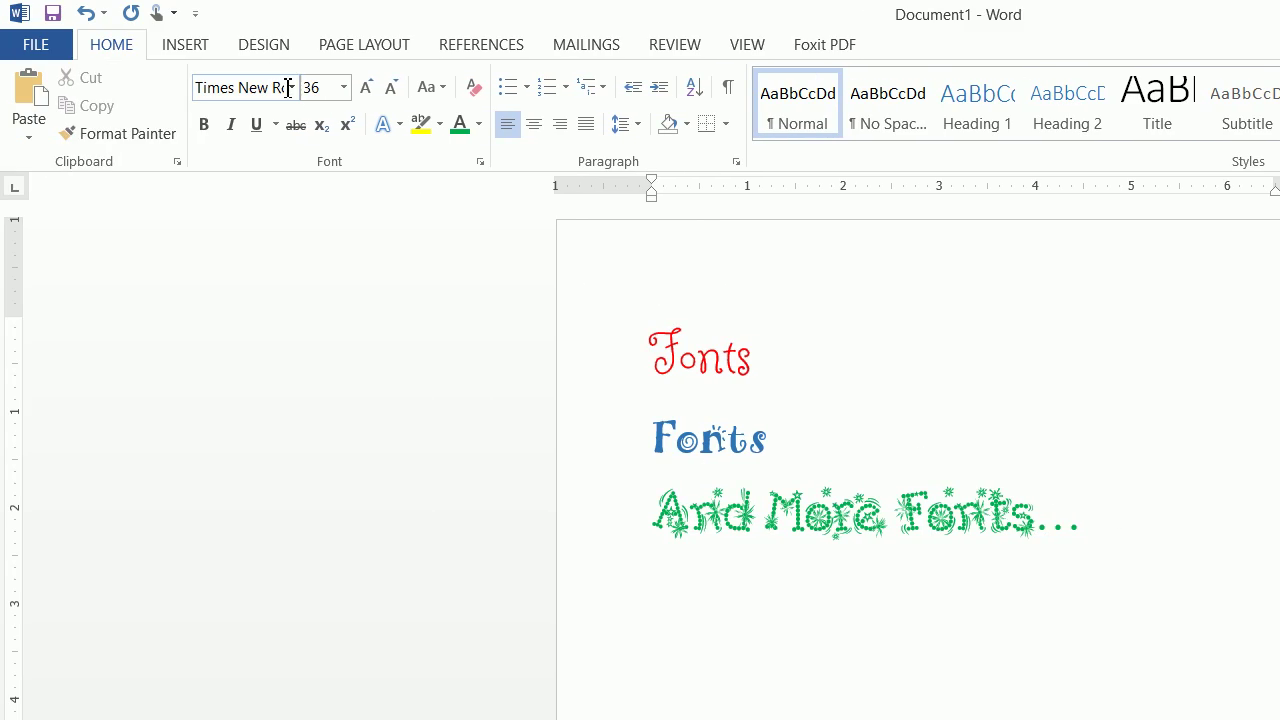
type("J")
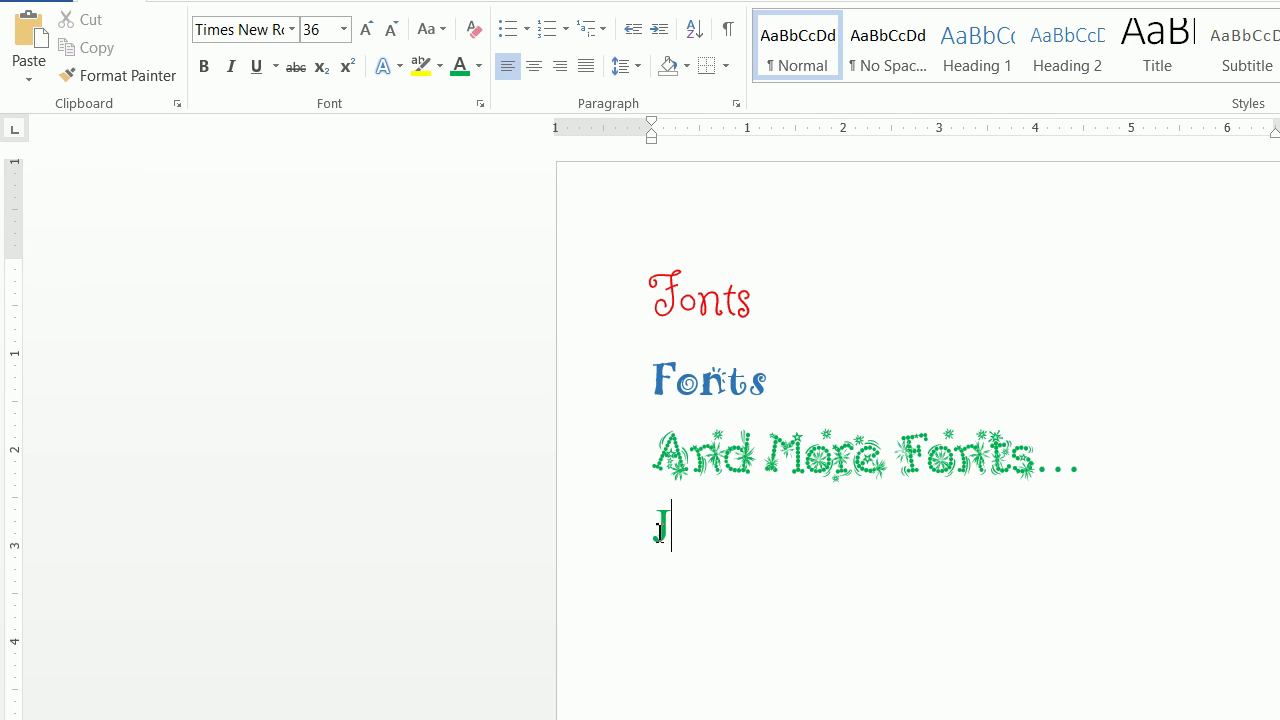
triple_click(660, 530)
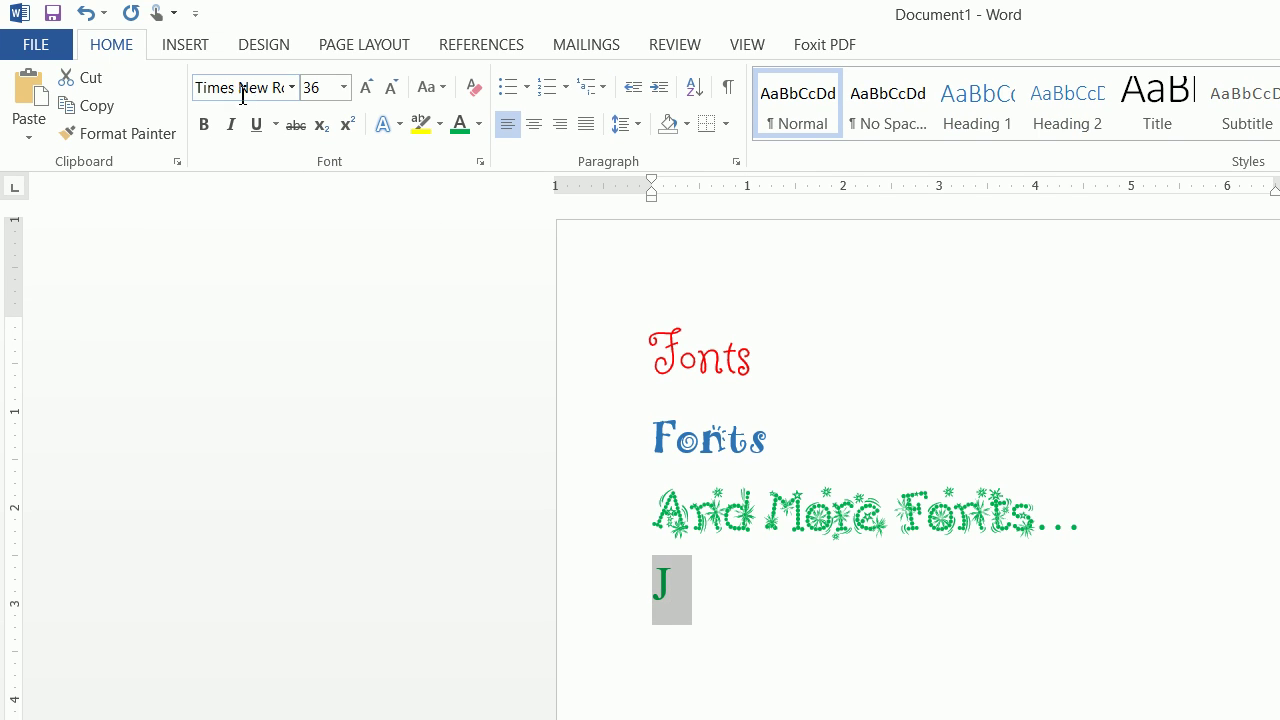
left_click(242, 95)
type("KG Flavor Anc")
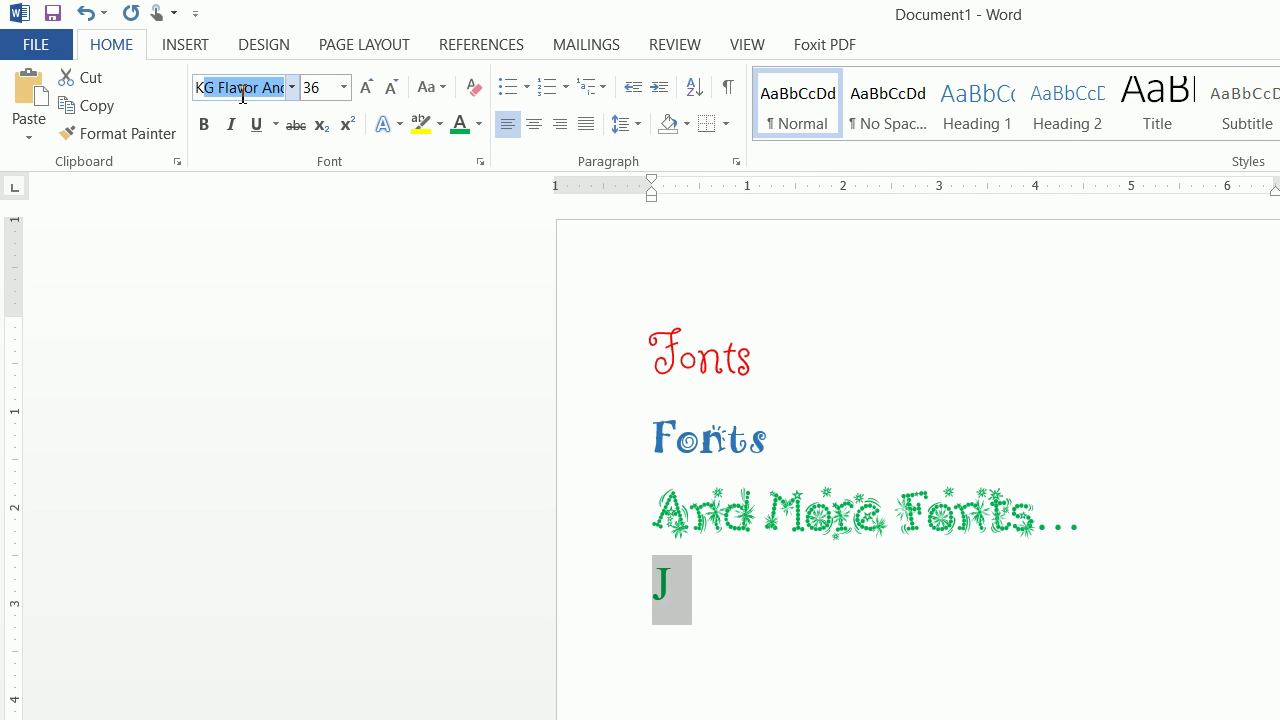
key("Return")
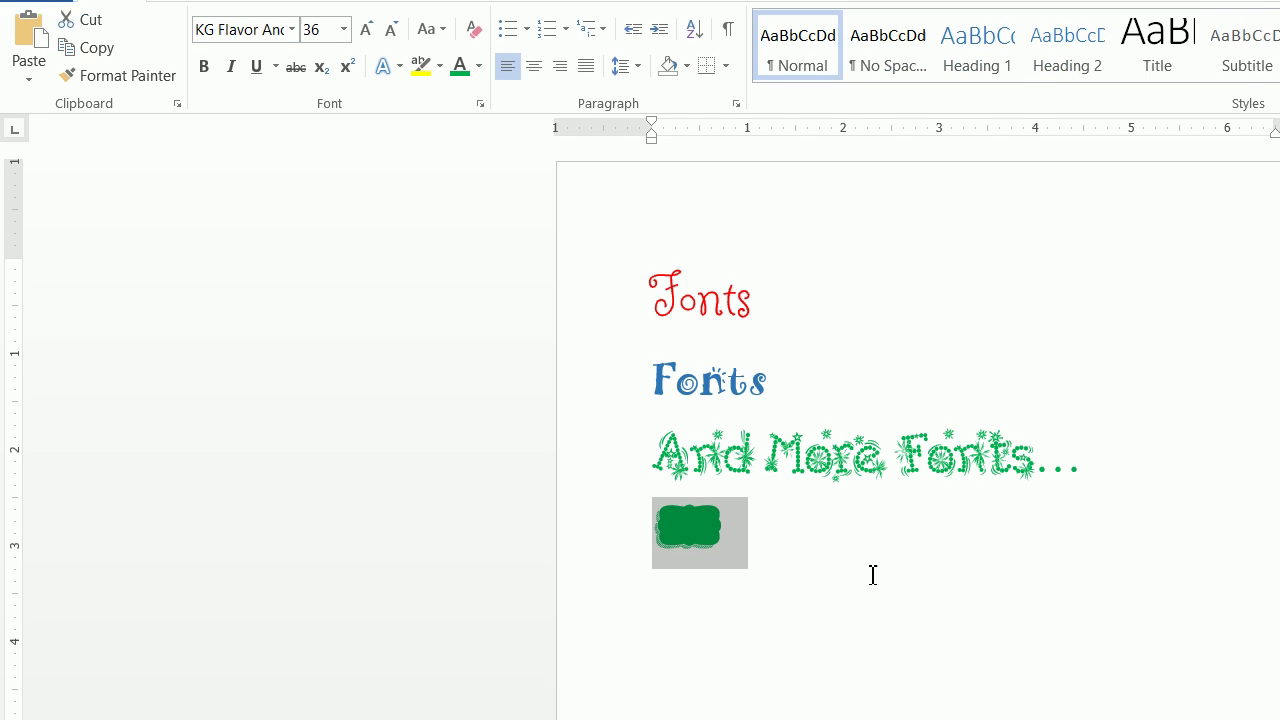
Enlarge the green frame shape to 72 pt and start a new line below it.
key("Left")
left_click_drag(707, 467, 614, 471)
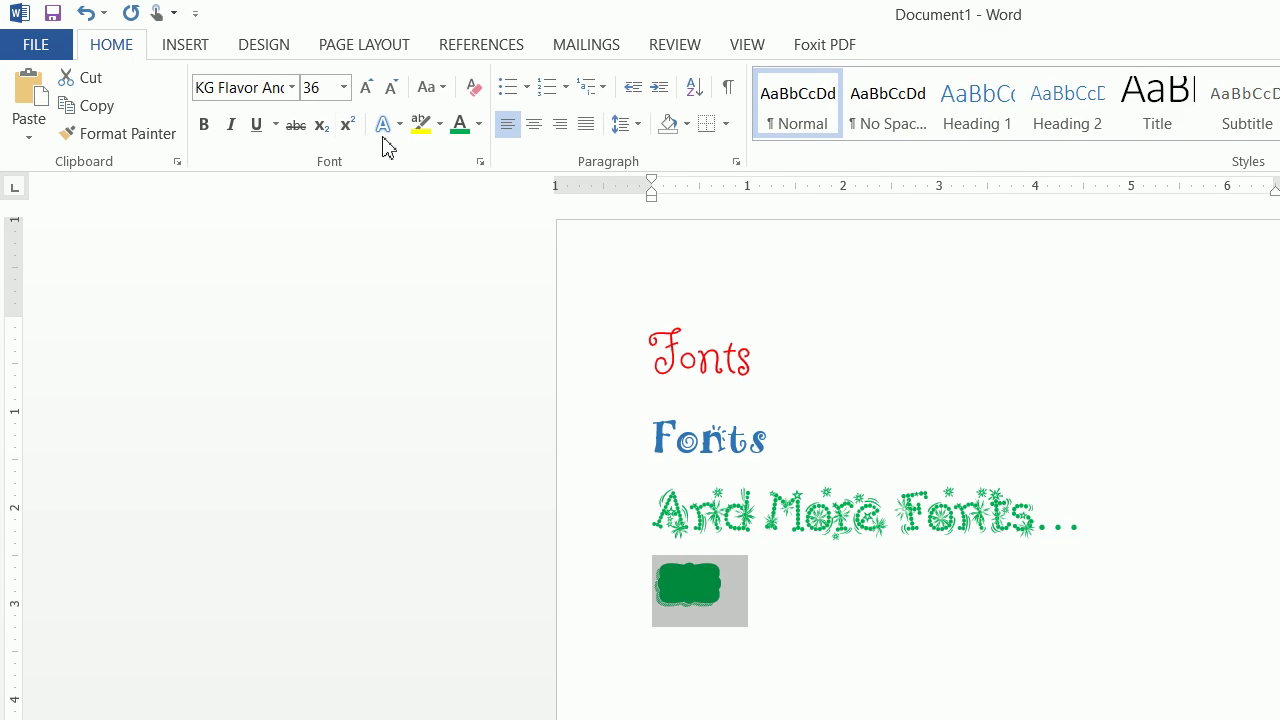
left_click(343, 29)
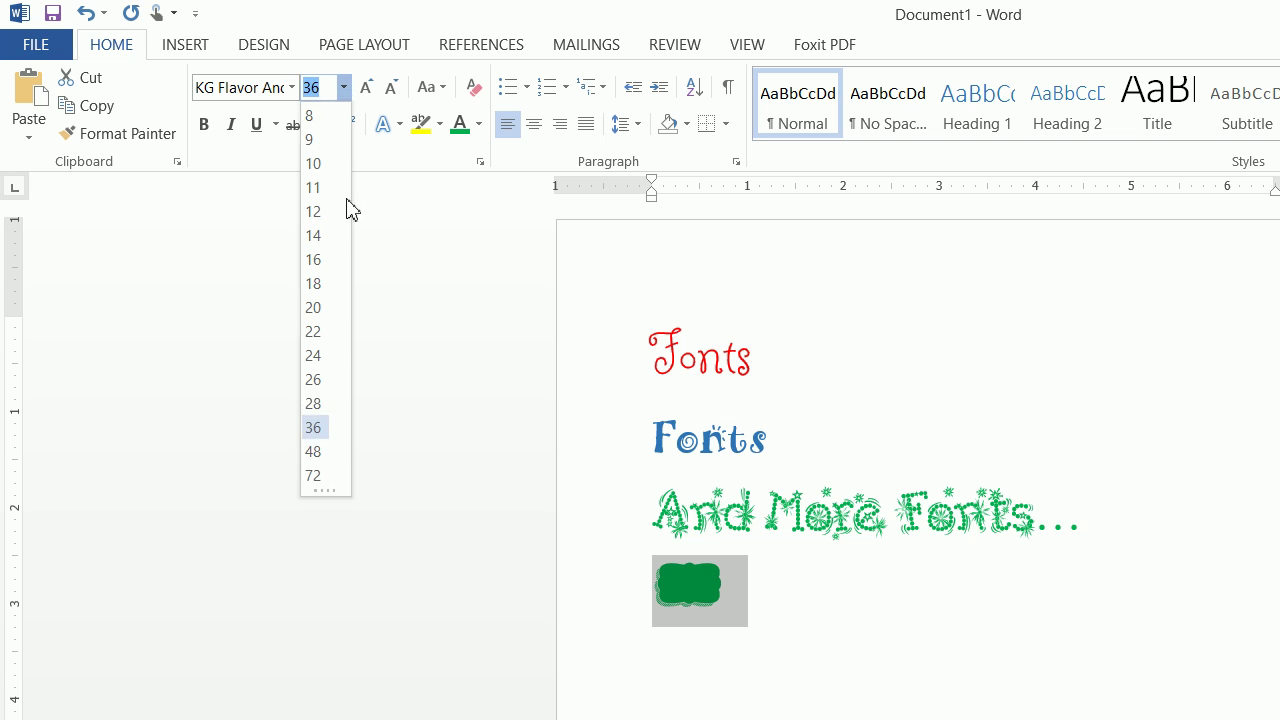
left_click(313, 475)
left_click(825, 664)
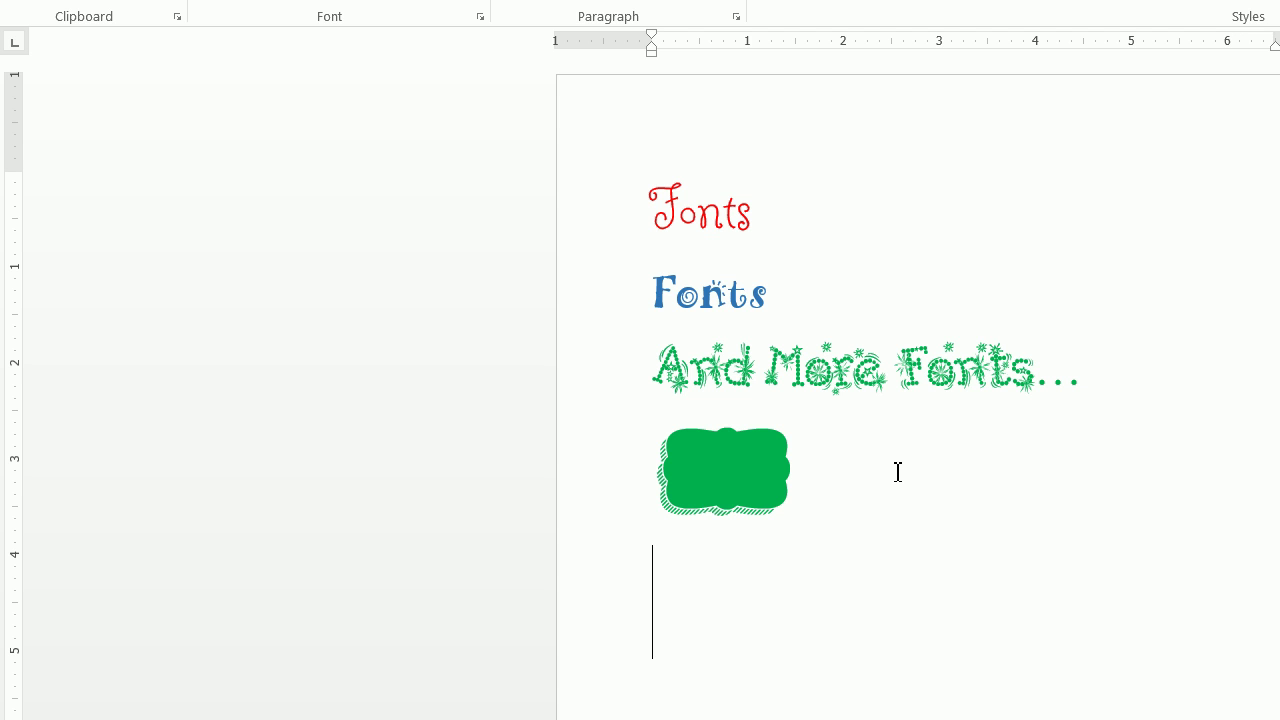
key("Return")
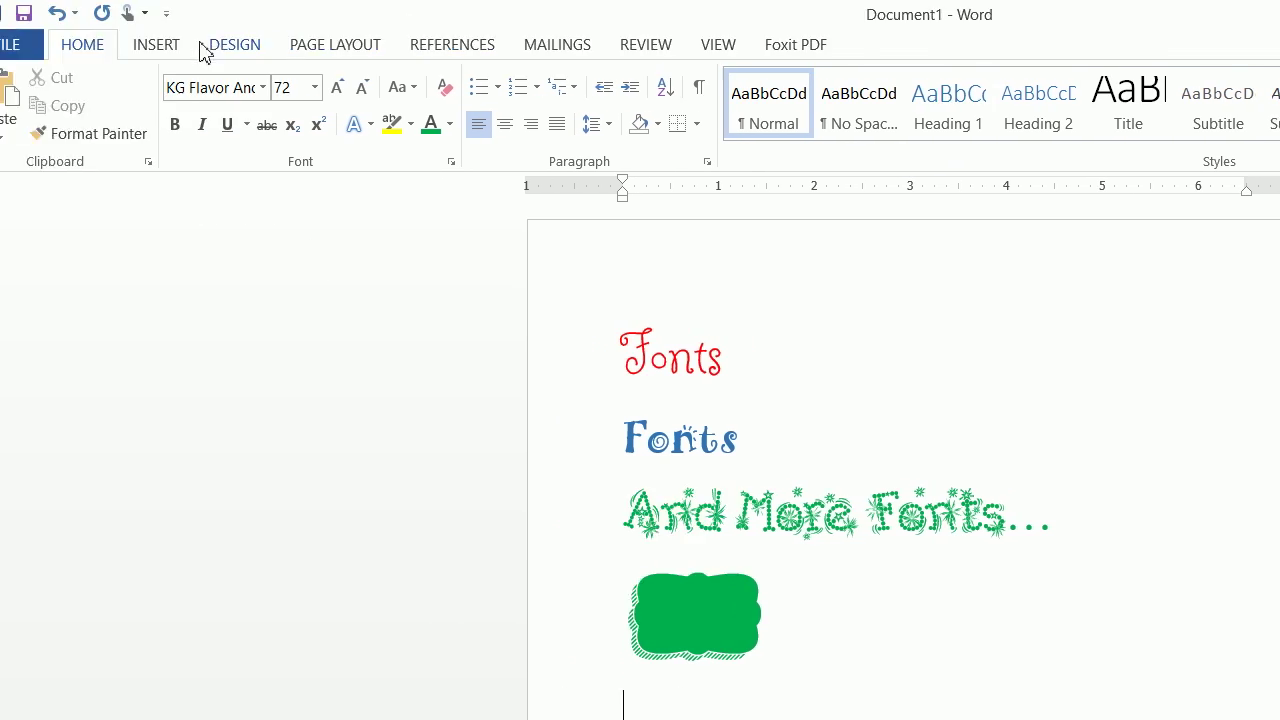
Open the More Symbols dialog on the KG Flavor And Frames Six font.
left_click(10, 44)
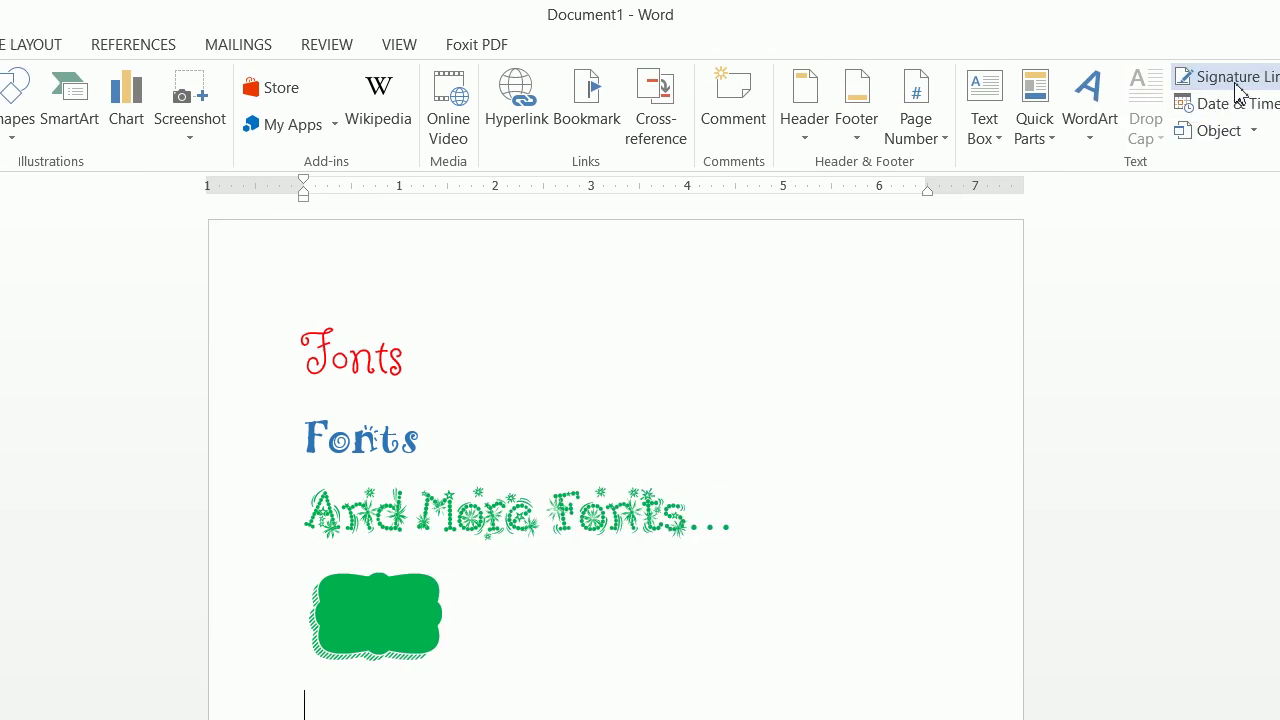
left_click(1107, 95)
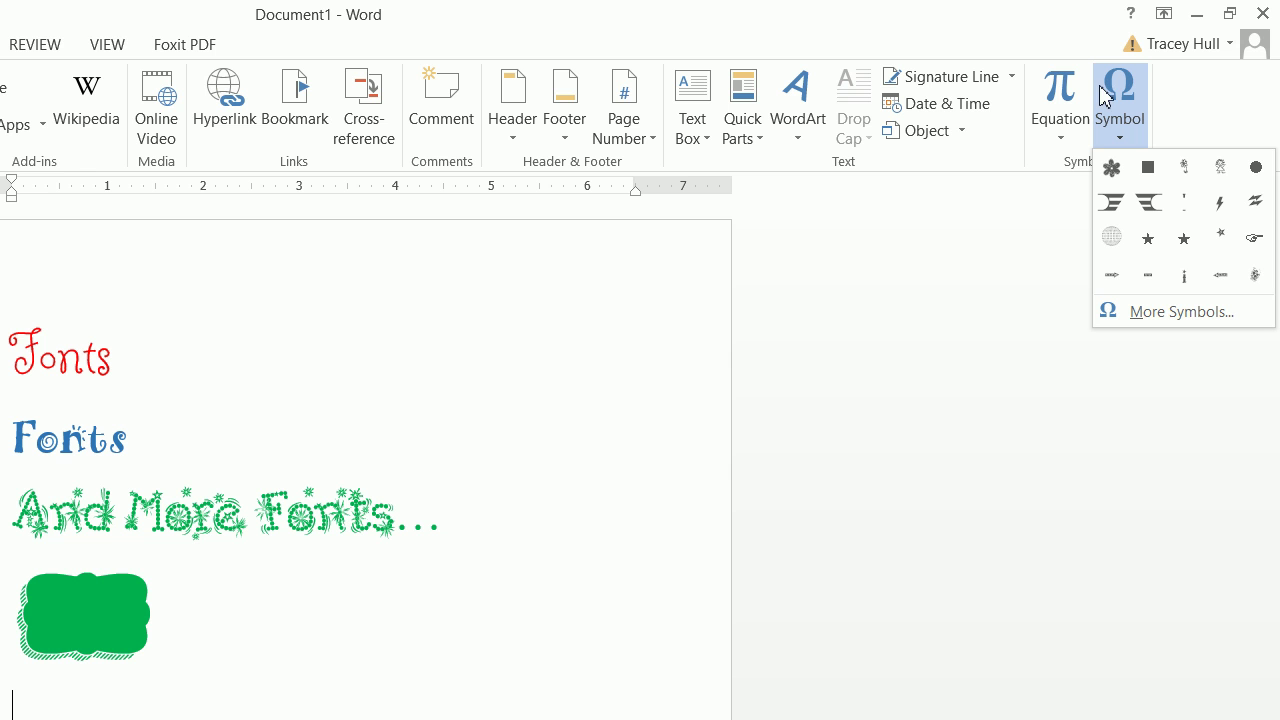
left_click(1202, 329)
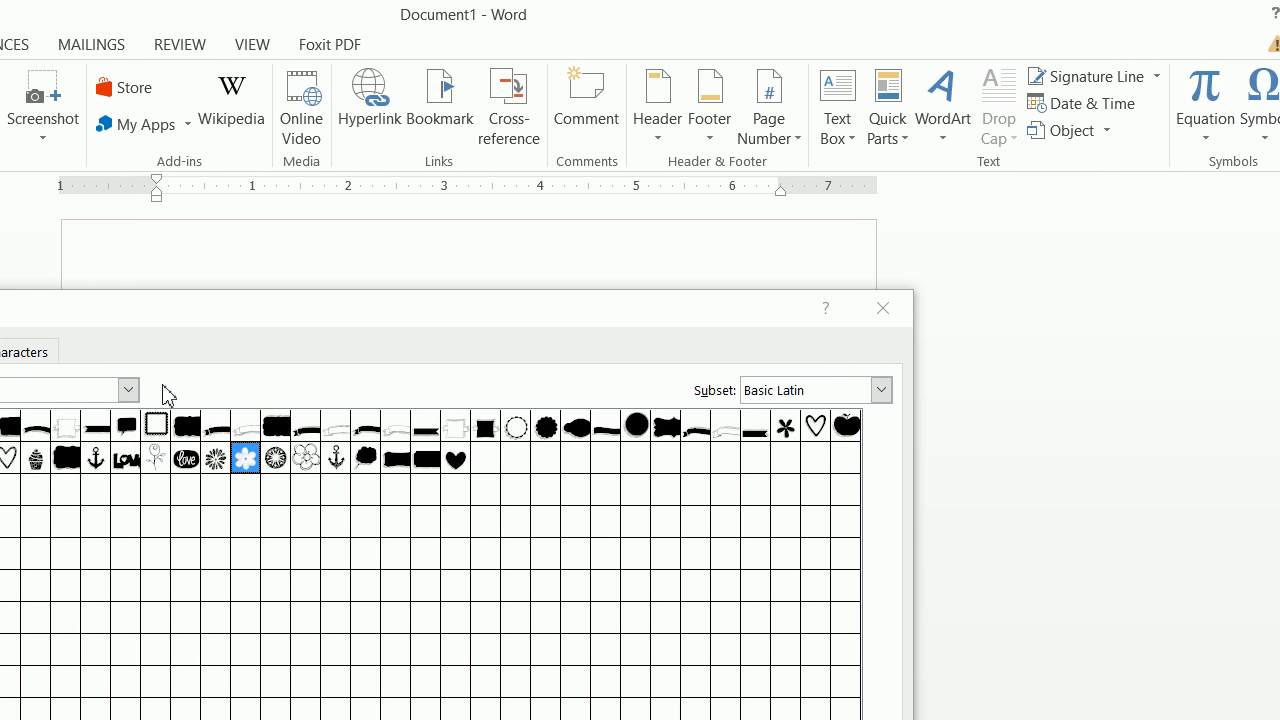
left_click(129, 389)
left_click(331, 389)
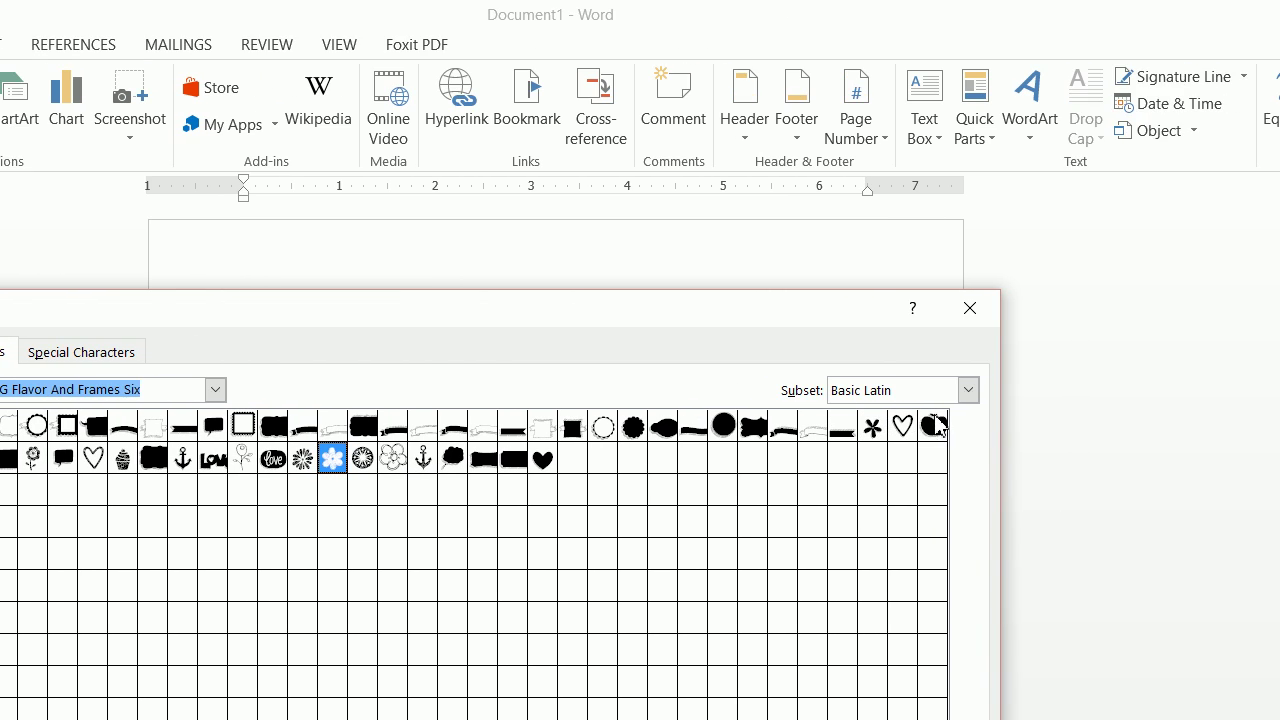
Insert the apple frame symbol, pick the white circle symbol, and close the Symbol dialog.
left_click(1136, 425)
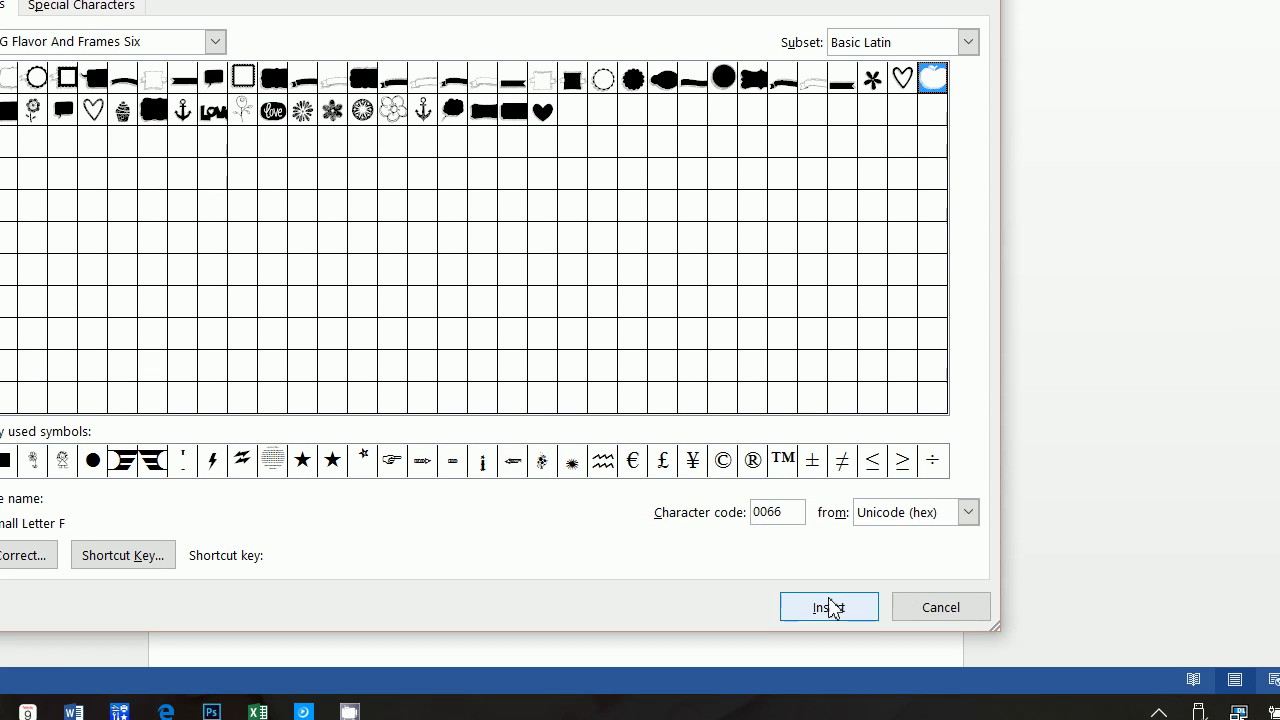
left_click(829, 595)
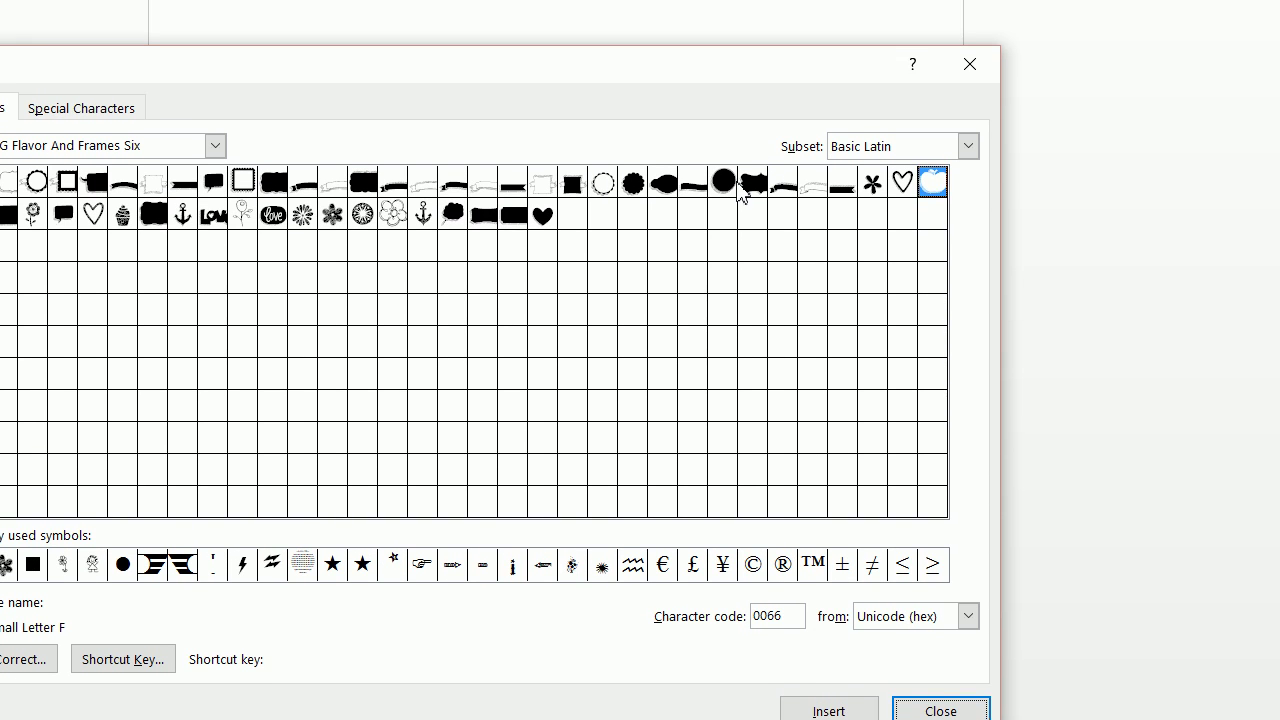
left_click(724, 68)
left_click(790, 605)
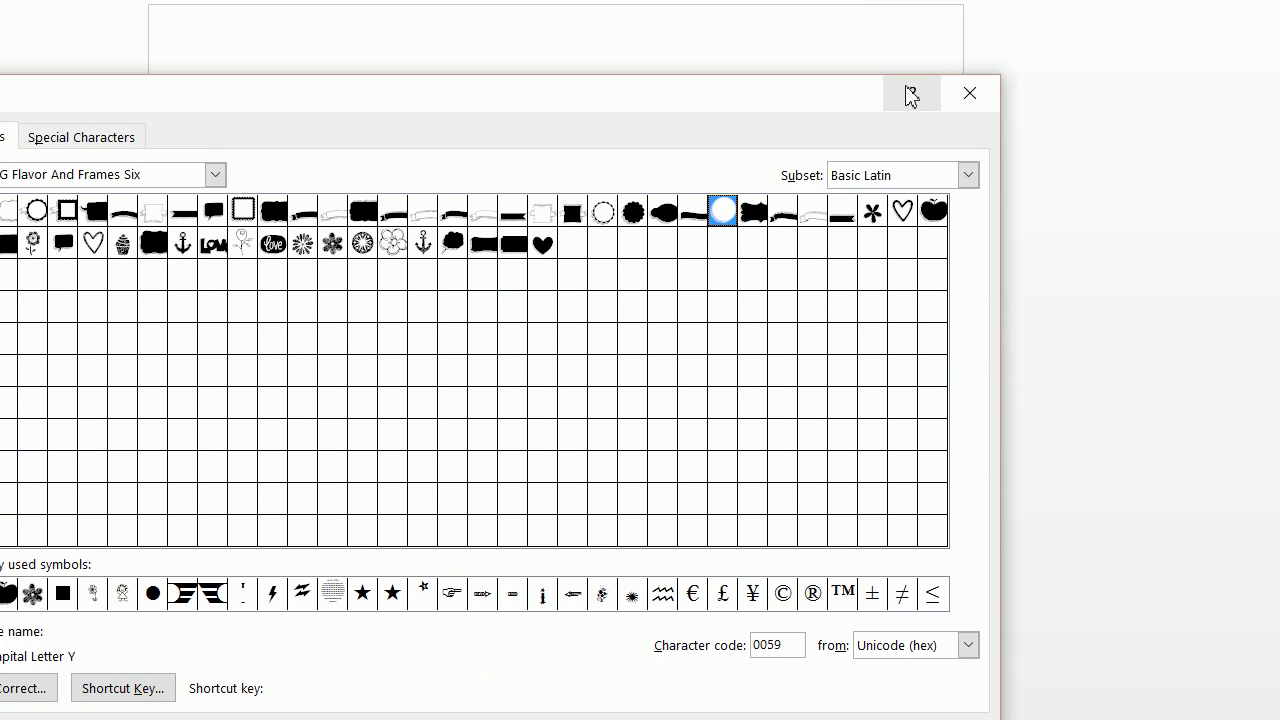